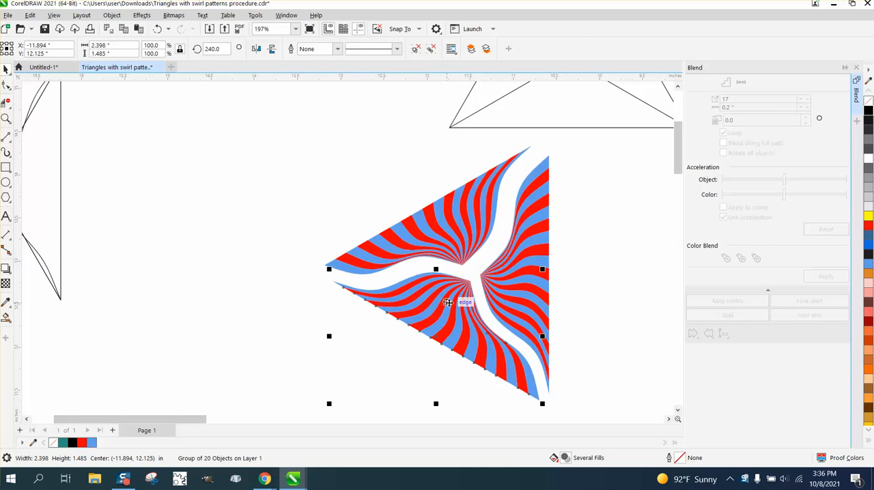
{"action": "scroll", "coordinate": [593, 282], "scroll_direction": "down", "scroll_amount": 2}
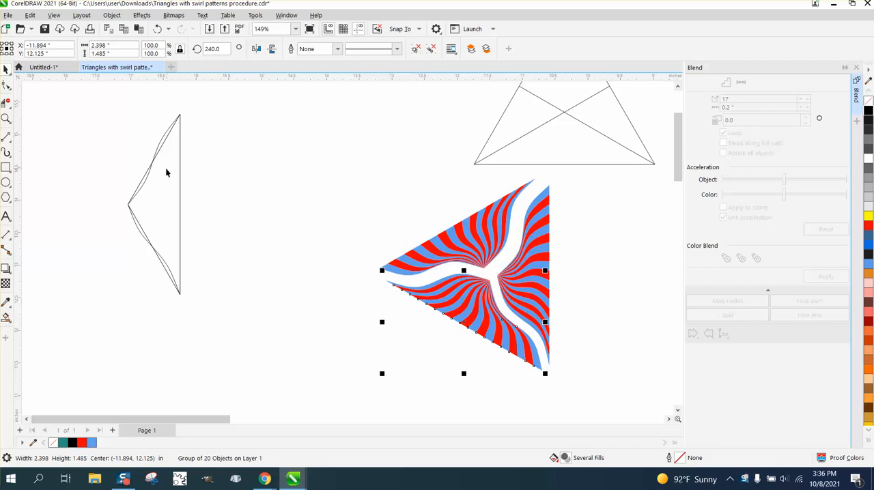
- Move the straight-sided triangle 2 inches to the right, away from the two curved lines
{"action": "left_click", "coordinate": [6, 118]}
{"action": "left_click_drag", "start_coordinate": [84, 110], "coordinate": [406, 364]}
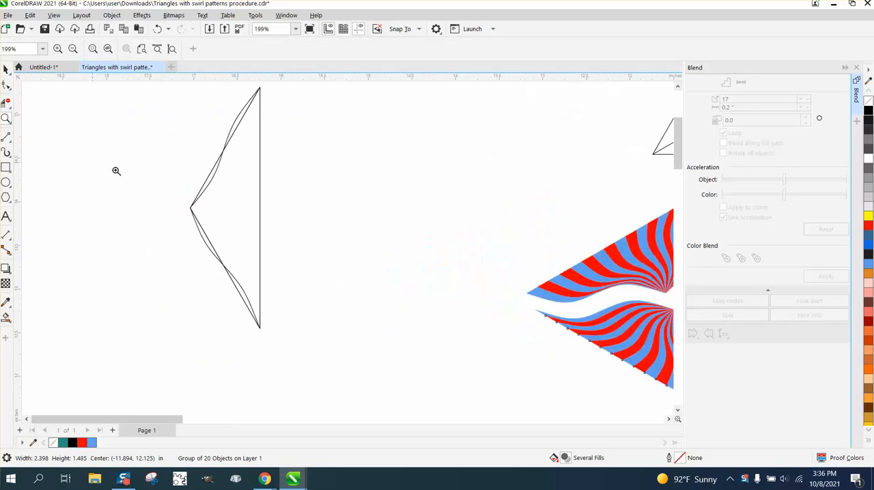
{"action": "left_click", "coordinate": [6, 69]}
{"action": "left_click", "coordinate": [277, 124]}
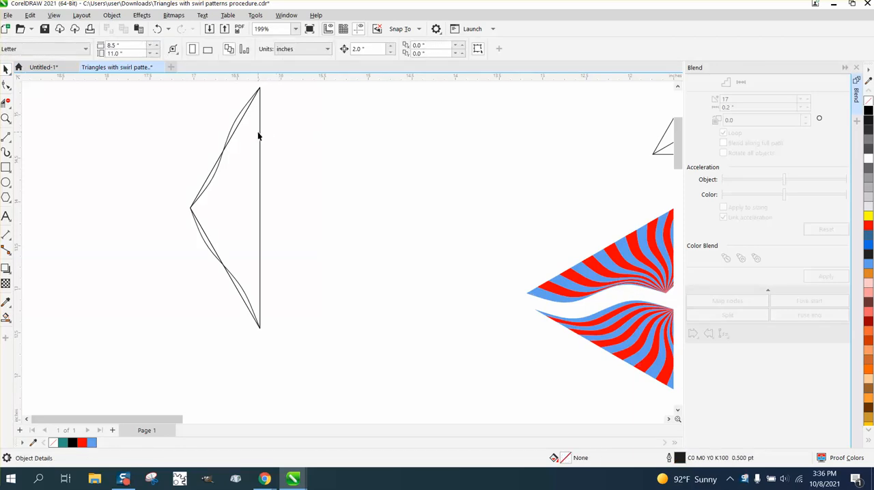
{"action": "left_click", "coordinate": [260, 136]}
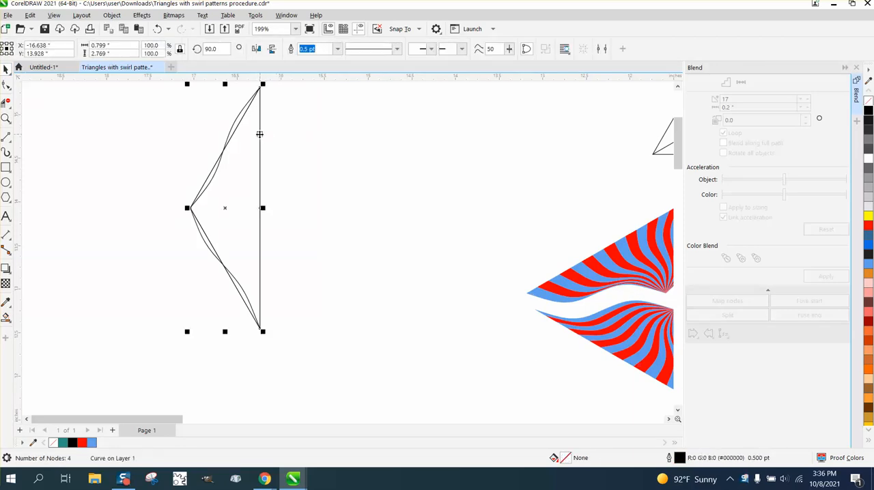
{"action": "key", "text": "Right"}
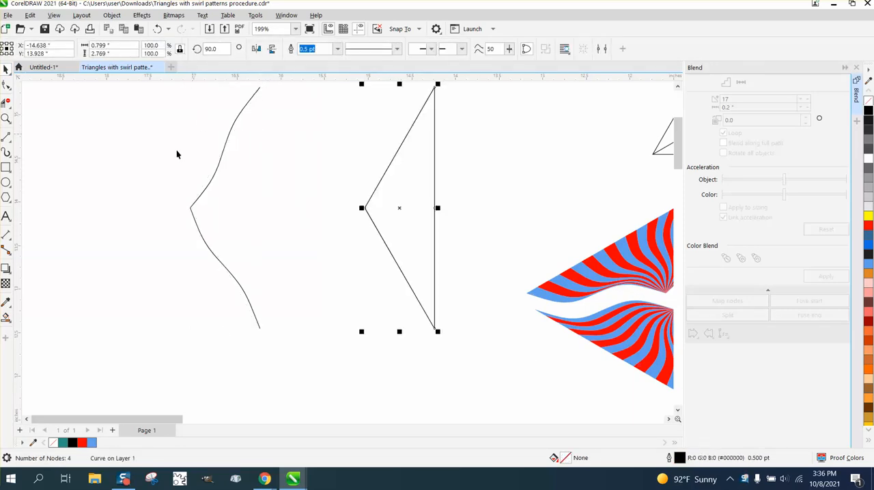
- Draw a vertical straight line about 2.769 inches long joining the outer ends of the two curved lines
{"action": "scroll", "coordinate": [135, 199], "scroll_direction": "down", "scroll_amount": 1}
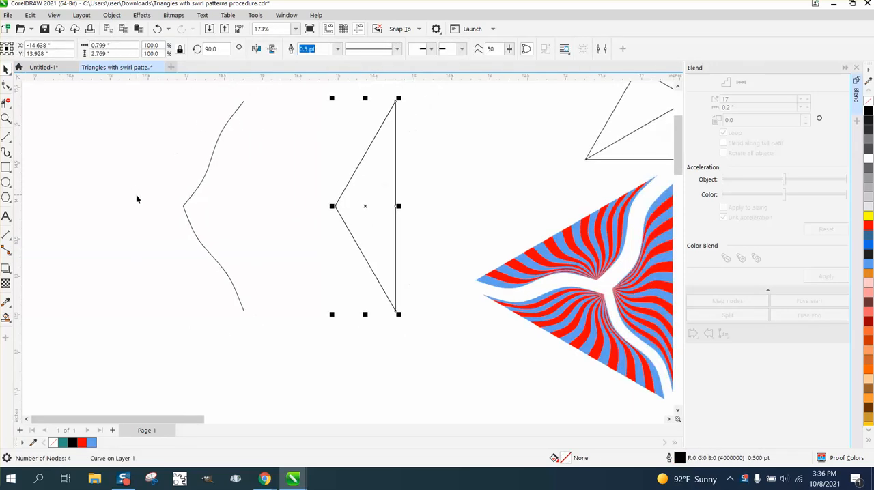
{"action": "left_click", "coordinate": [9, 141]}
{"action": "left_click", "coordinate": [43, 149]}
{"action": "left_click_drag", "start_coordinate": [244, 309], "coordinate": [244, 101]}
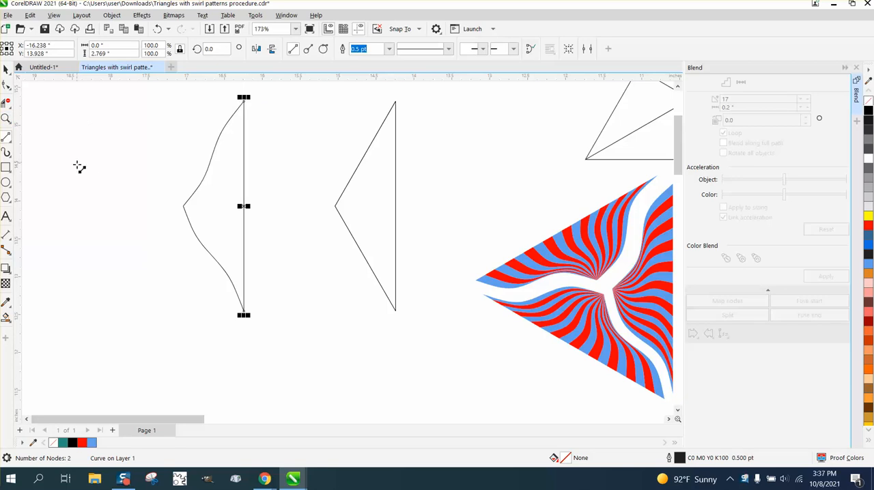
- Blend the upper and lower curved lines with 17 intermediate steps
{"action": "left_click", "coordinate": [6, 102]}
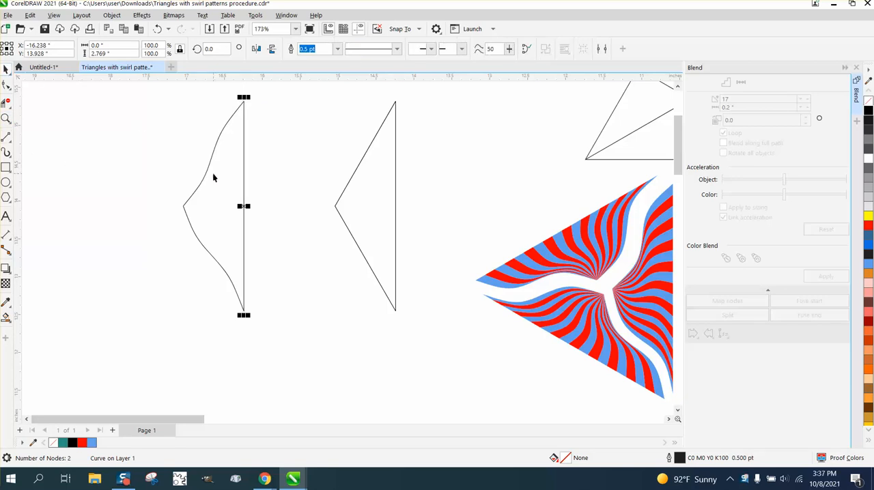
{"action": "left_click", "coordinate": [207, 171]}
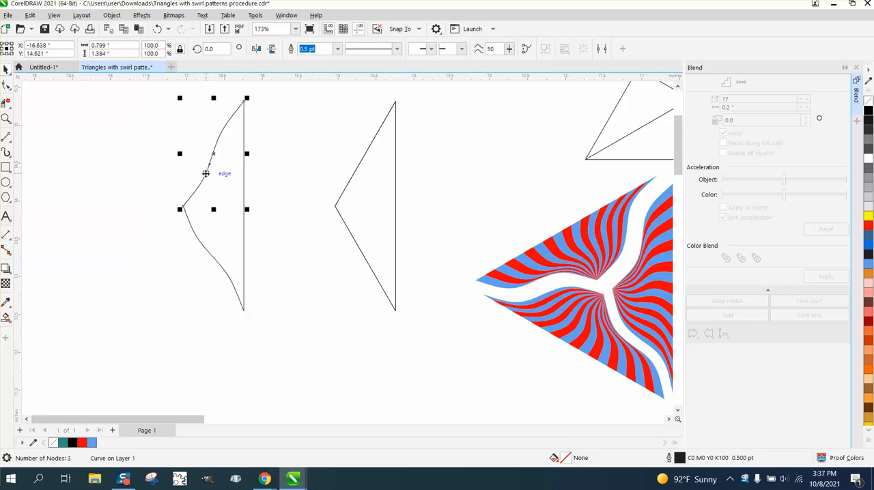
{"action": "left_click", "coordinate": [202, 247], "text": "shift"}
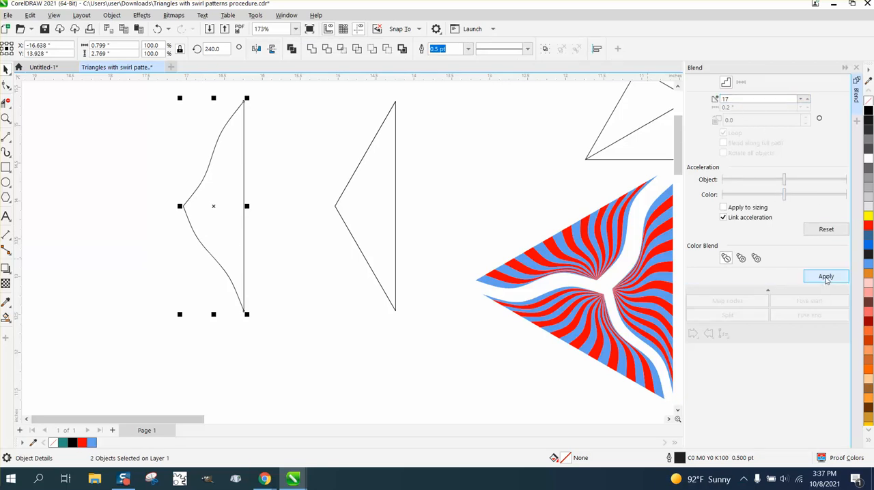
{"action": "left_click", "coordinate": [826, 277]}
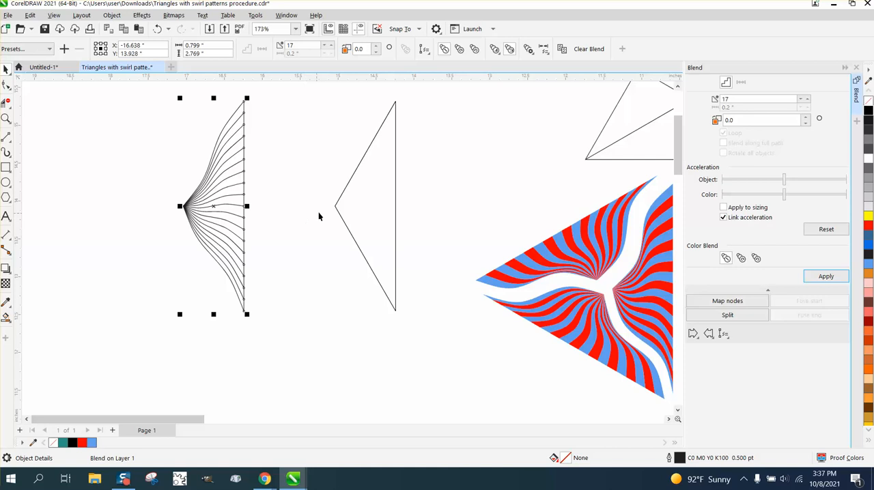
- Delete the straight-sided triangle beside the blended curves
{"action": "left_click", "coordinate": [340, 215]}
{"action": "key", "text": "Delete"}
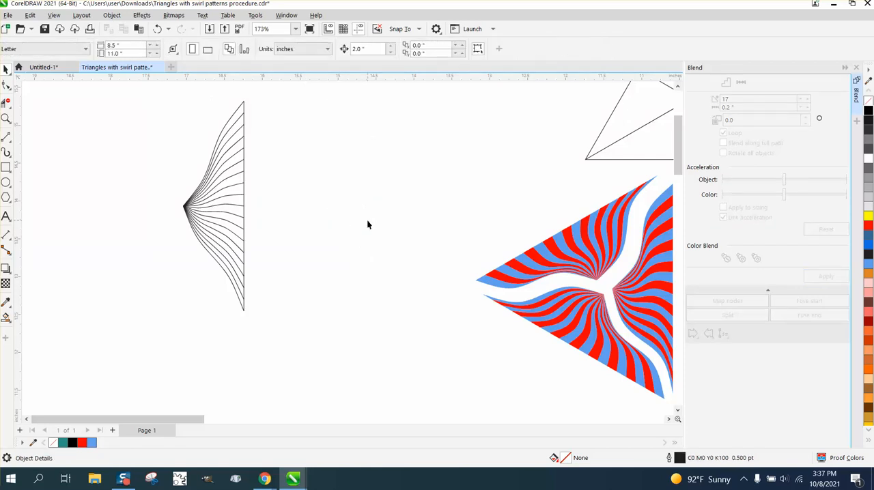
{"action": "scroll", "coordinate": [365, 219], "scroll_direction": "down", "scroll_amount": 1}
- Draw a rectangle about 1.88 by 2.95 inches enclosing the whole blended shape
{"action": "left_click", "coordinate": [6, 118]}
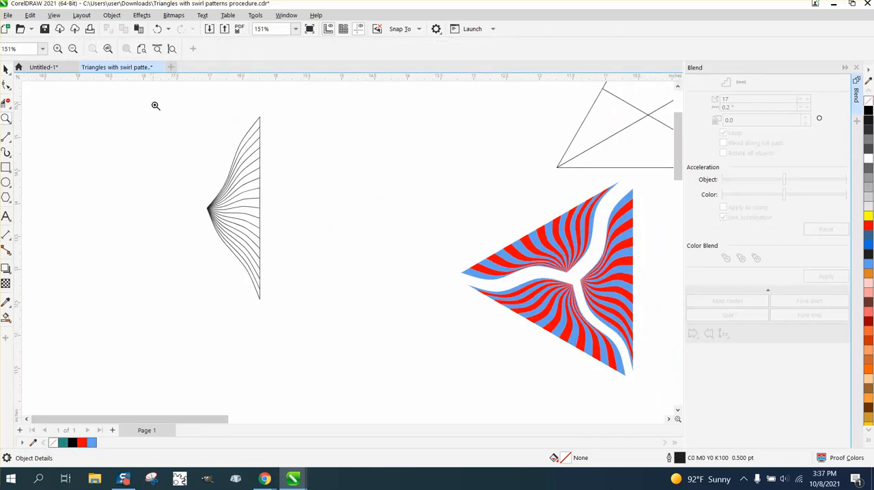
{"action": "left_click_drag", "start_coordinate": [156, 105], "coordinate": [399, 318]}
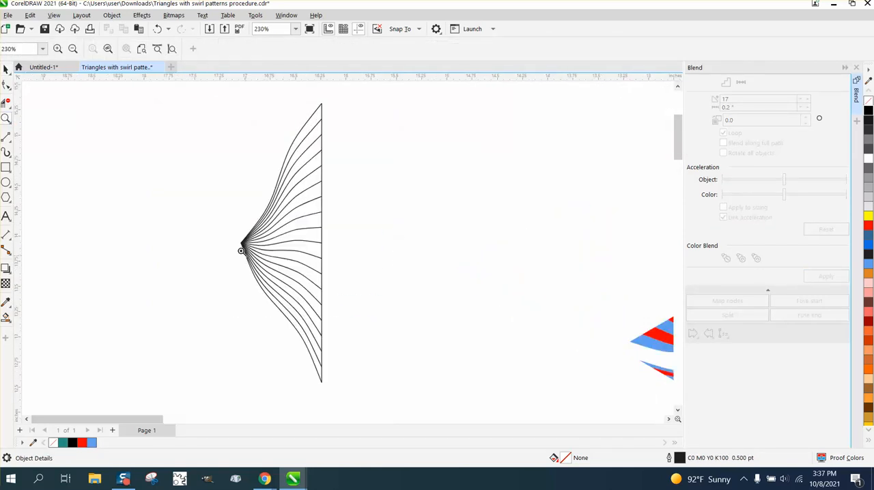
{"action": "left_click_drag", "start_coordinate": [226, 236], "coordinate": [273, 259]}
{"action": "scroll", "coordinate": [226, 211], "scroll_direction": "down", "scroll_amount": 20}
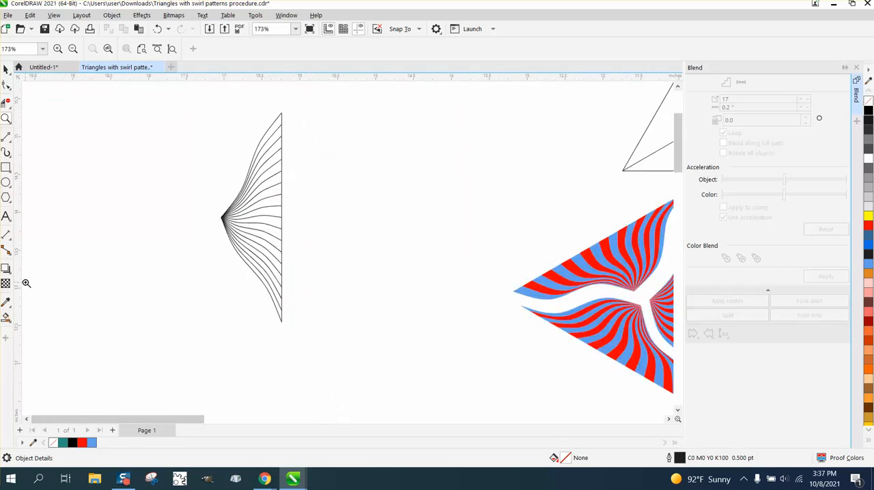
{"action": "left_click", "coordinate": [5, 167]}
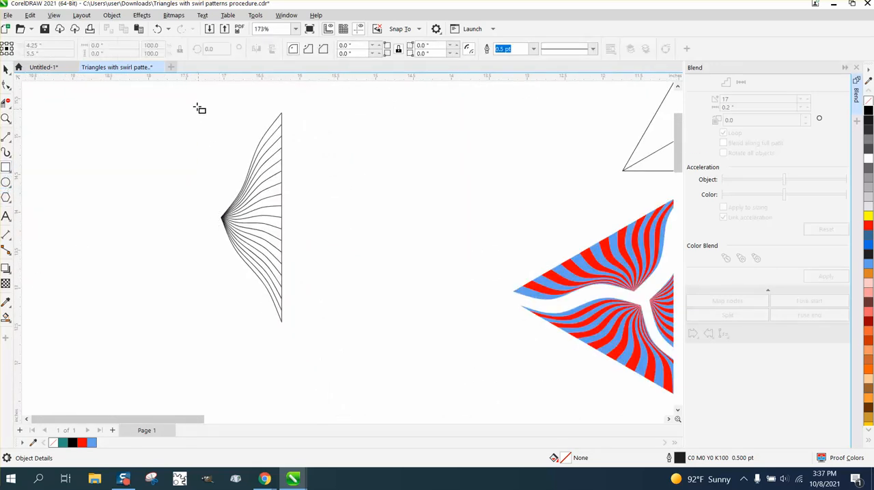
{"action": "left_click_drag", "start_coordinate": [196, 105], "coordinate": [338, 328]}
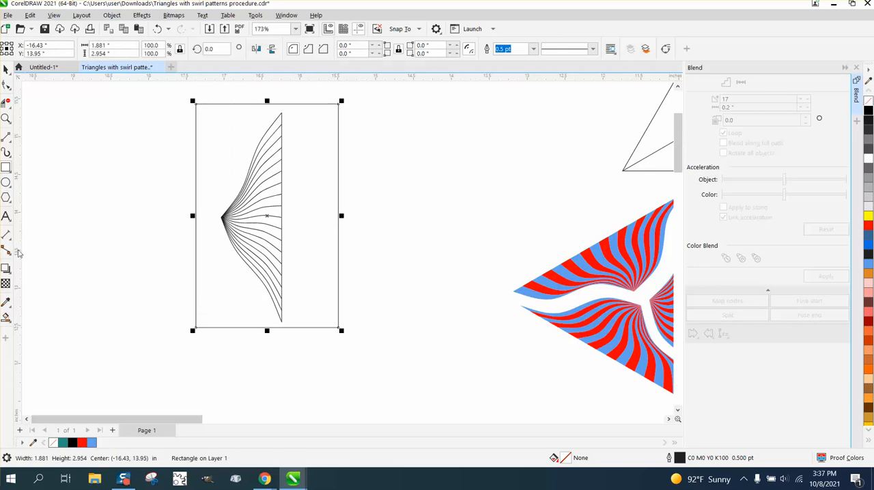
- Smart Fill every other stripe of the blended shape with red and no outline, starting from the topmost stripe
{"action": "left_click", "coordinate": [7, 316]}
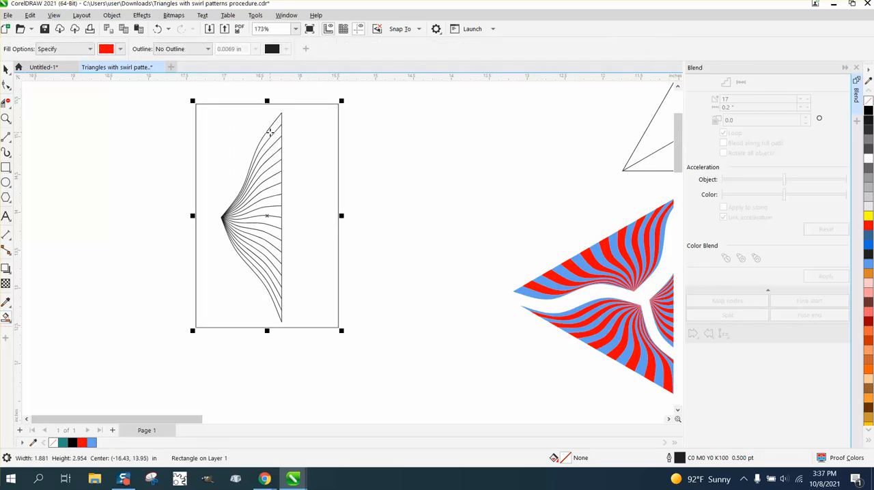
{"action": "left_click", "coordinate": [271, 132]}
{"action": "left_click", "coordinate": [275, 147]}
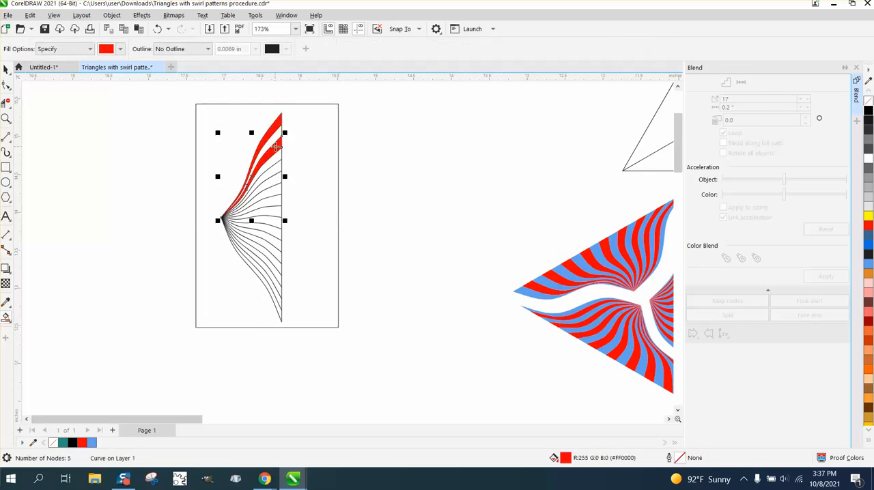
{"action": "left_click", "coordinate": [276, 171]}
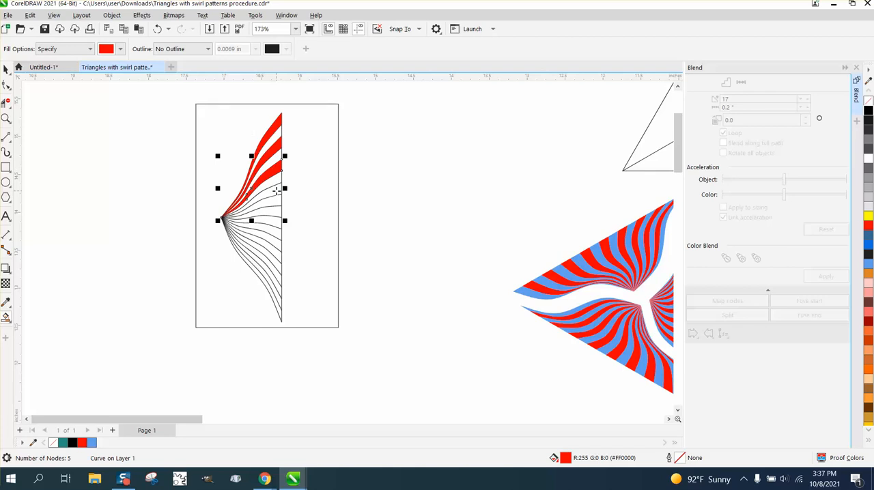
{"action": "left_click", "coordinate": [276, 191]}
{"action": "left_click", "coordinate": [278, 210]}
{"action": "left_click", "coordinate": [275, 232]}
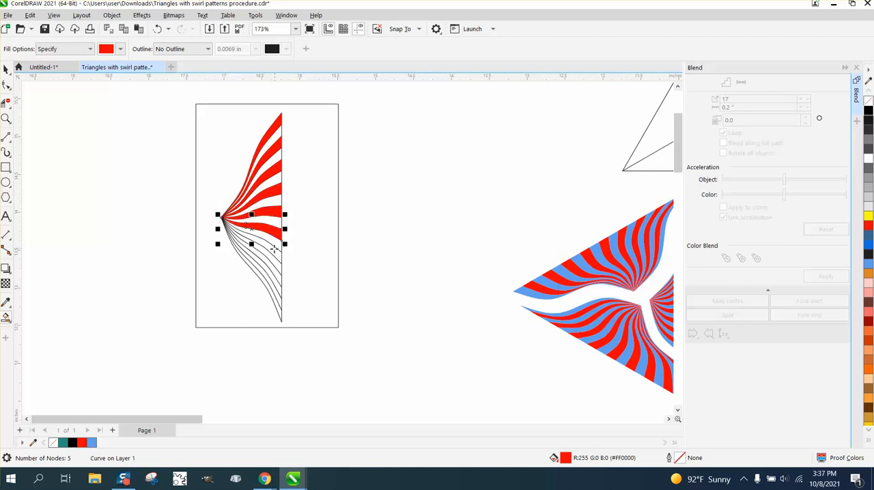
{"action": "left_click", "coordinate": [273, 251]}
{"action": "left_click", "coordinate": [274, 273]}
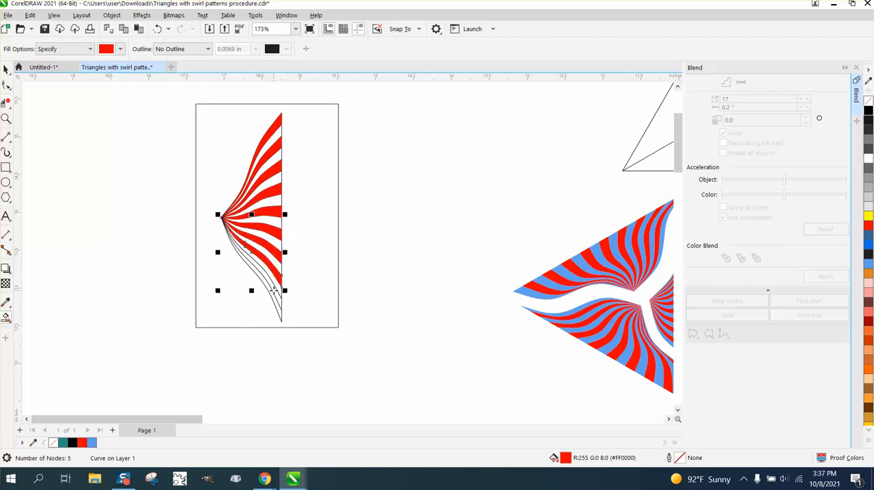
{"action": "left_click", "coordinate": [275, 291]}
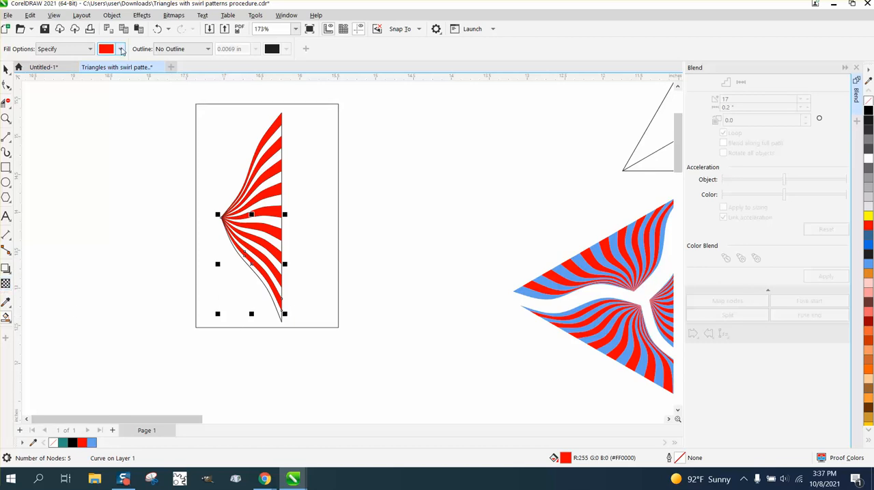
- Change the Smart Fill color to yellow and fill all the remaining unfilled stripes between and below the red ones
{"action": "left_click", "coordinate": [120, 49]}
{"action": "left_click", "coordinate": [152, 115]}
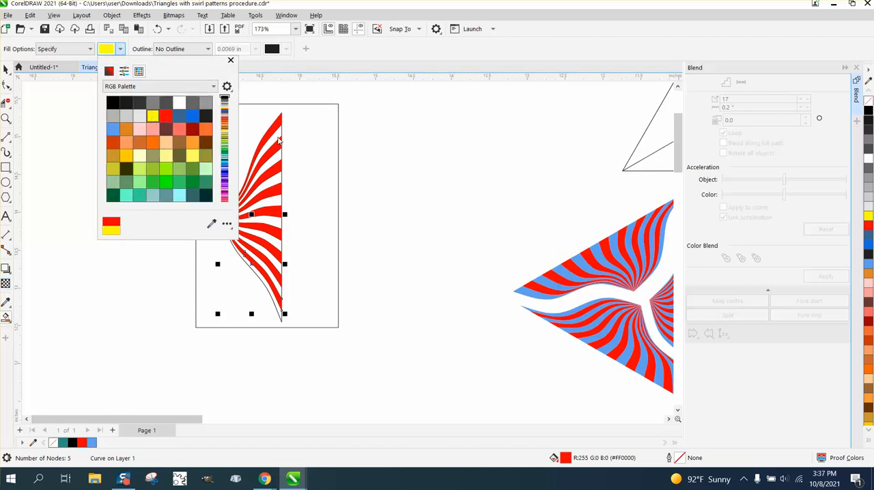
{"action": "left_click", "coordinate": [280, 139]}
{"action": "left_click", "coordinate": [276, 143]}
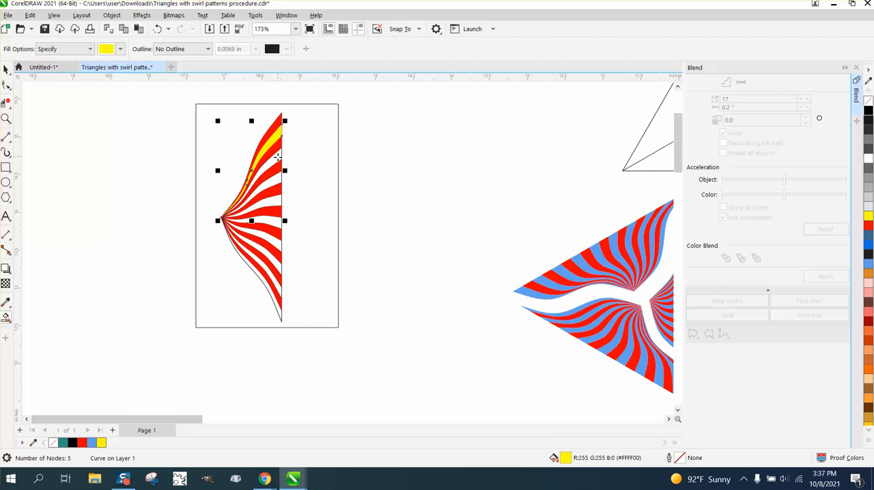
{"action": "left_click", "coordinate": [278, 162]}
{"action": "left_click", "coordinate": [277, 180]}
{"action": "left_click", "coordinate": [277, 202]}
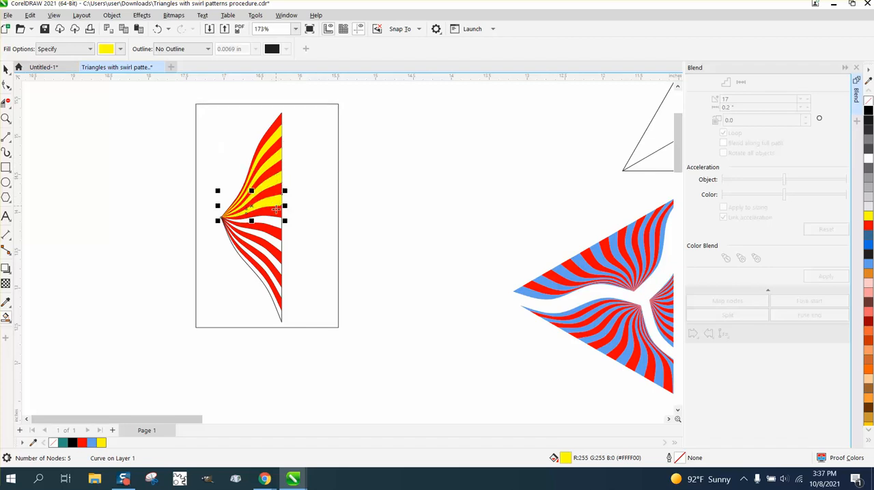
{"action": "left_click", "coordinate": [276, 220]}
{"action": "left_click", "coordinate": [275, 240]}
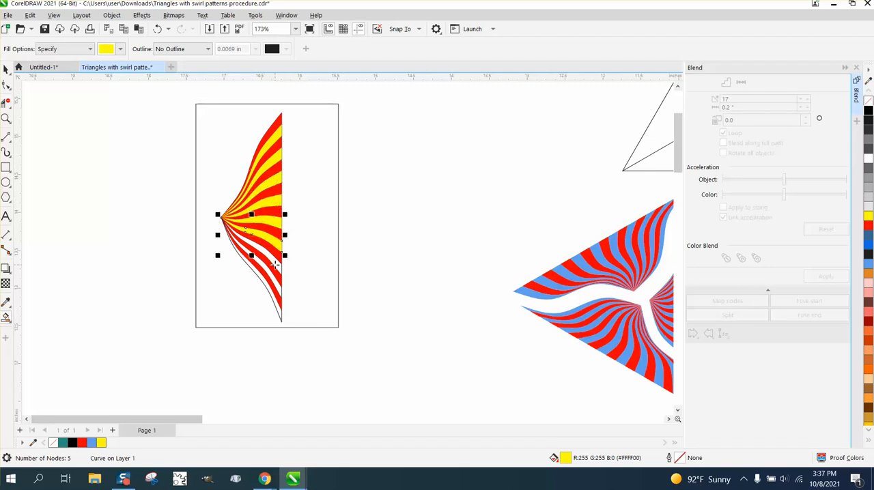
{"action": "left_click", "coordinate": [275, 266]}
{"action": "left_click", "coordinate": [276, 284]}
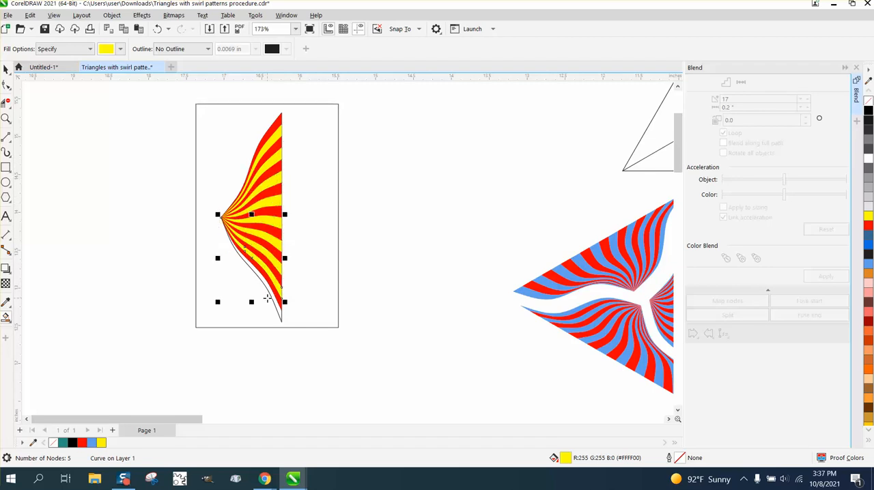
{"action": "left_click", "coordinate": [270, 294]}
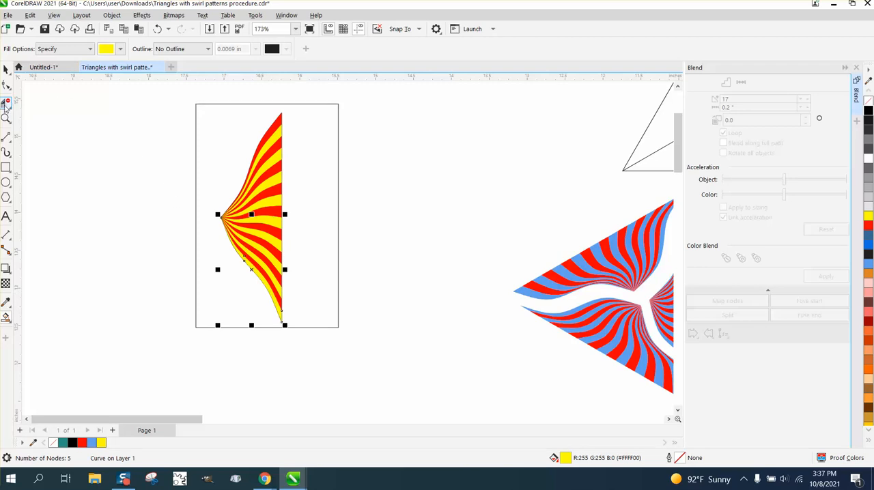
- Move the topmost red stripe 2 inches to the left, out of the striped shape
{"action": "left_click", "coordinate": [6, 68]}
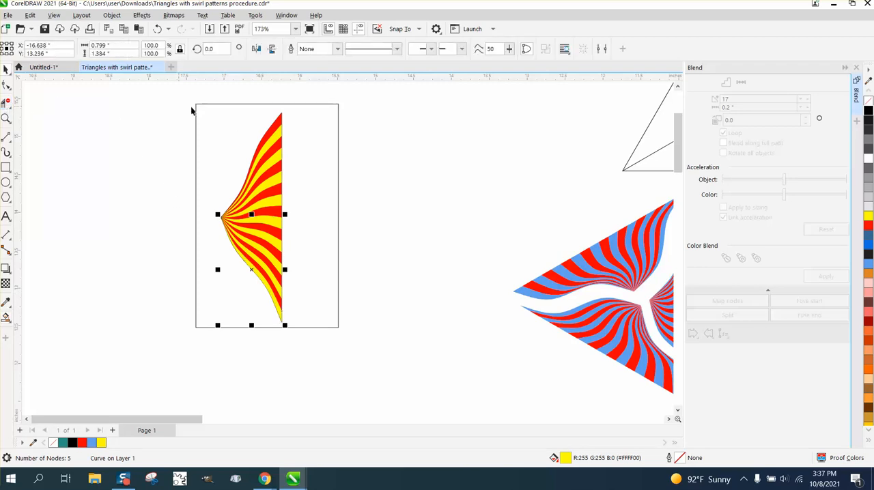
{"action": "left_click", "coordinate": [196, 107]}
{"action": "left_click", "coordinate": [276, 126]}
{"action": "key", "text": "Left"}
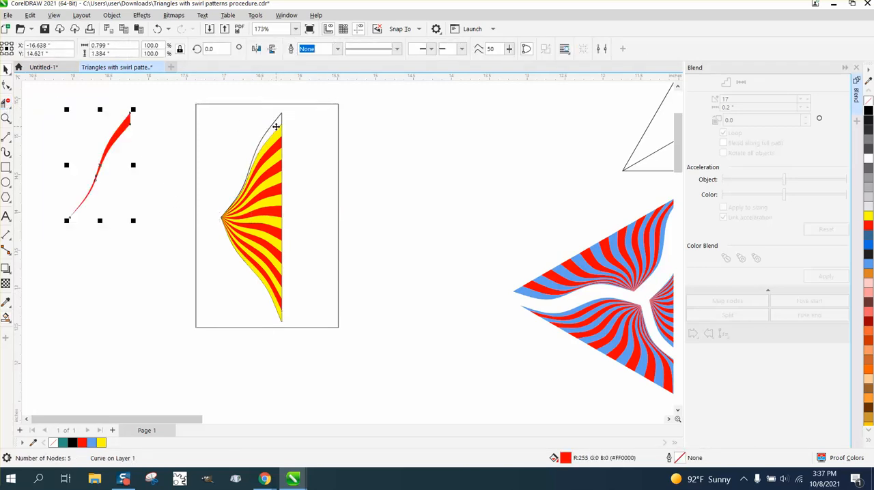
- Examine the top corner of the blended shape with the Shape tool, selecting the vertical line and the upper curve where they meet
{"action": "left_click", "coordinate": [6, 117]}
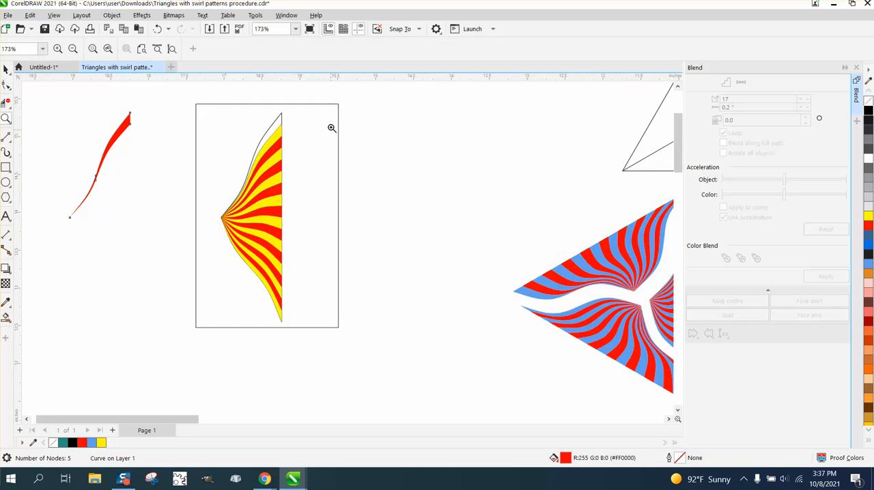
{"action": "left_click_drag", "start_coordinate": [272, 105], "coordinate": [305, 127]}
{"action": "left_click_drag", "start_coordinate": [149, 164], "coordinate": [270, 207]}
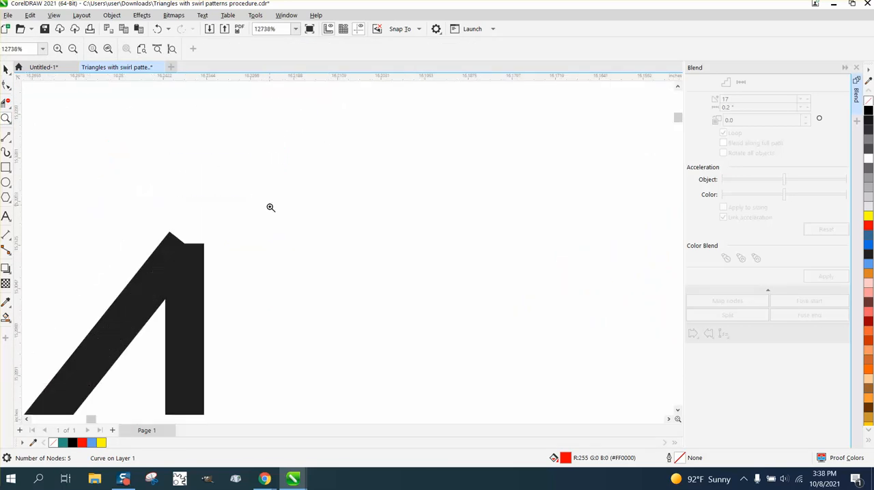
{"action": "left_click", "coordinate": [6, 85]}
{"action": "left_click", "coordinate": [172, 269]}
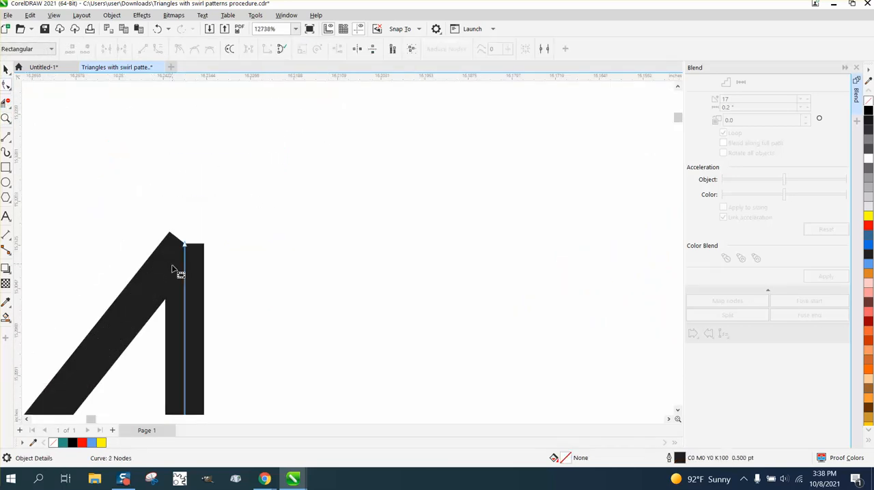
{"action": "left_click", "coordinate": [167, 270], "text": "shift"}
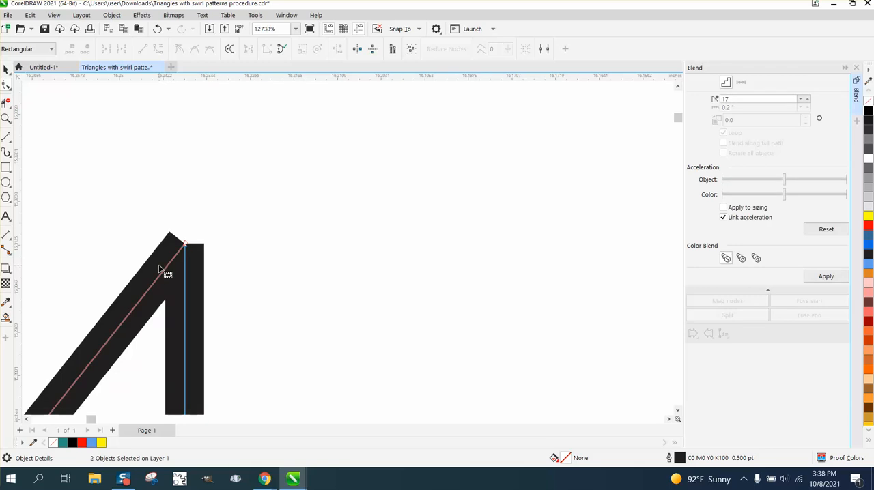
- Join the meeting end nodes of the vertical line and the upper curve with Join Curves, using Extend and a 0.1" gap tolerance
{"action": "left_click_drag", "start_coordinate": [164, 230], "coordinate": [213, 271]}
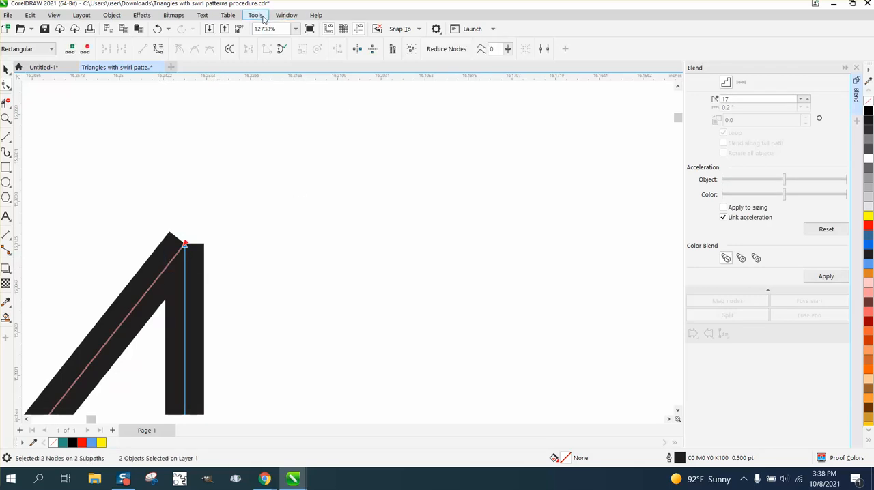
{"action": "left_click", "coordinate": [255, 16]}
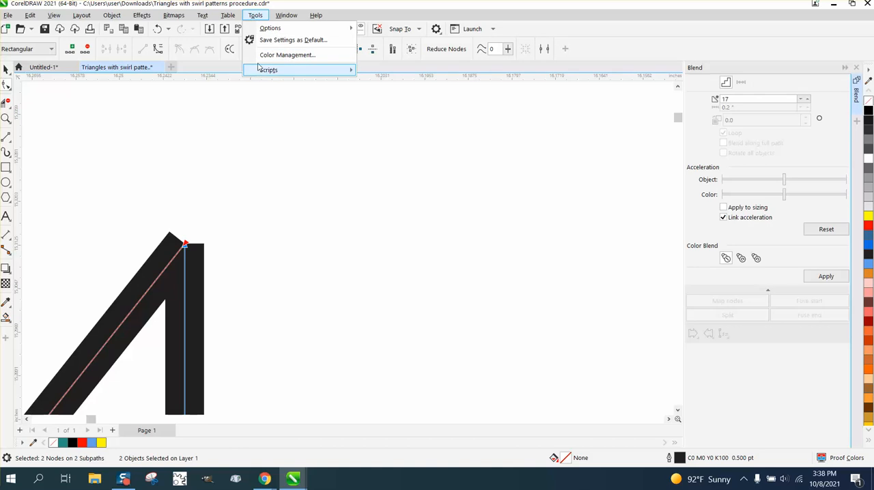
{"action": "mouse_move", "coordinate": [286, 17]}
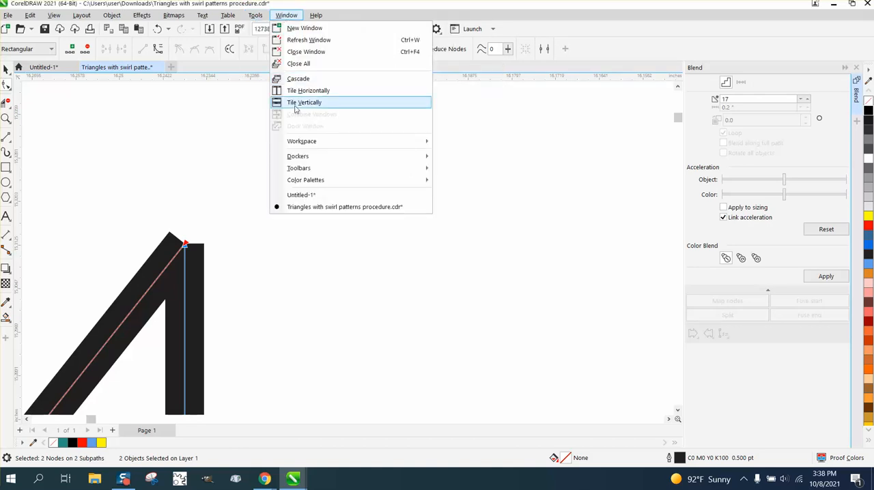
{"action": "mouse_move", "coordinate": [298, 157]}
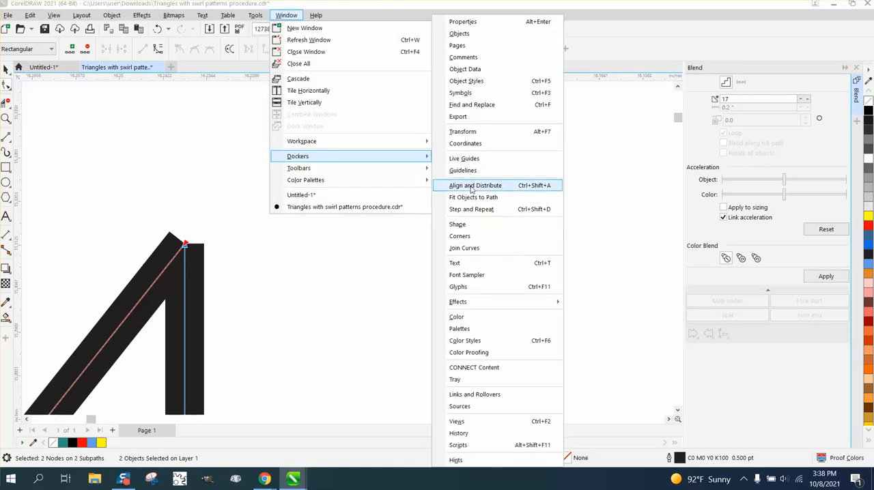
{"action": "left_click", "coordinate": [468, 249]}
{"action": "left_click", "coordinate": [573, 167]}
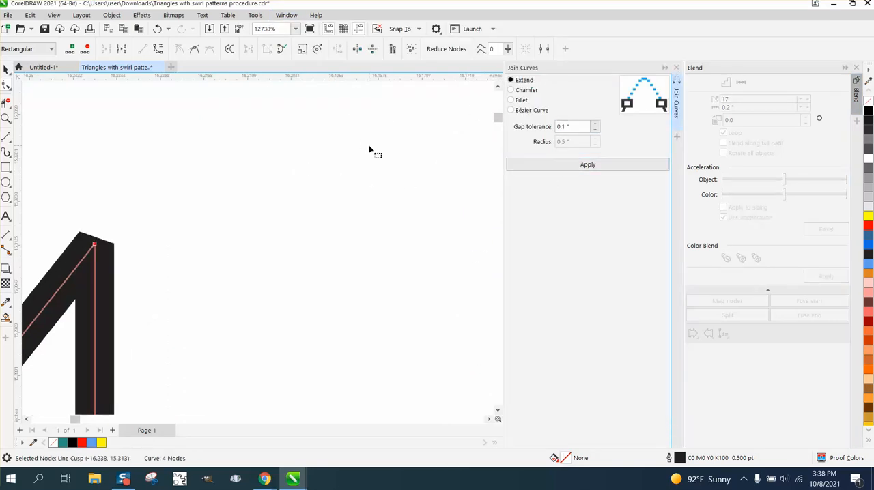
- Undo the curve join and the move of the topmost red stripe
{"action": "left_click", "coordinate": [6, 69]}
{"action": "scroll", "coordinate": [242, 189], "scroll_direction": "down", "scroll_amount": 5}
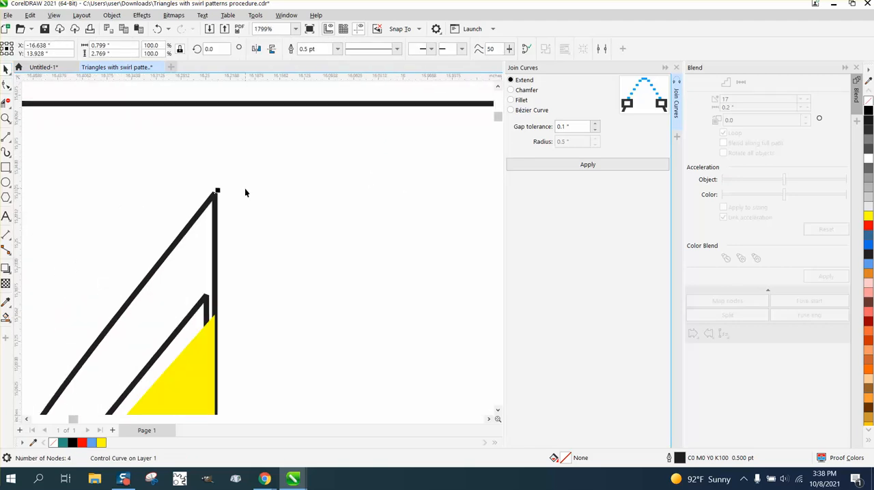
{"action": "scroll", "coordinate": [245, 190], "scroll_direction": "down", "scroll_amount": 5}
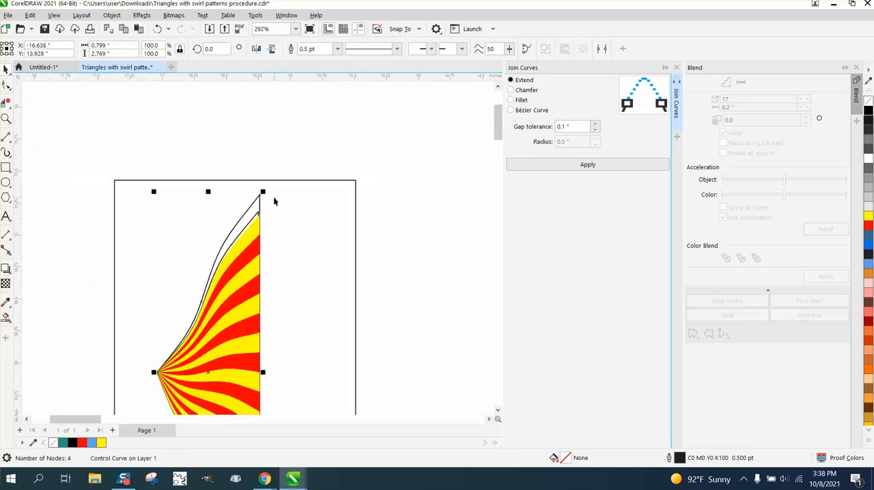
{"action": "scroll", "coordinate": [275, 198], "scroll_direction": "down", "scroll_amount": 1}
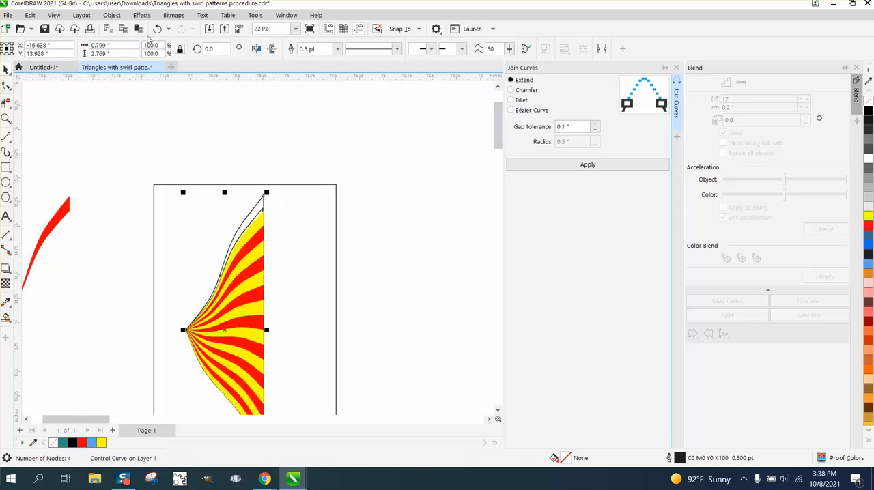
{"action": "left_click", "coordinate": [157, 28]}
{"action": "left_click", "coordinate": [157, 28]}
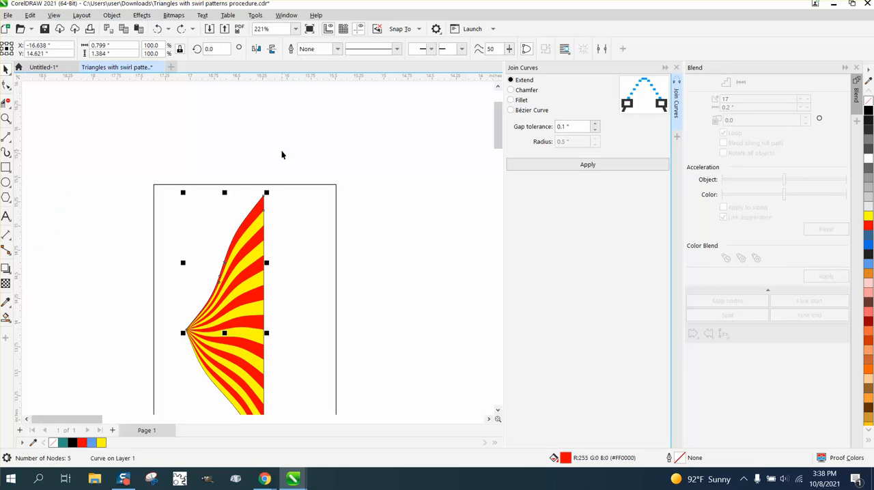
- Delete the rectangle surrounding the striped shape and group all of the shape's stripes and lines
{"action": "left_click", "coordinate": [287, 185]}
{"action": "key", "text": "Delete"}
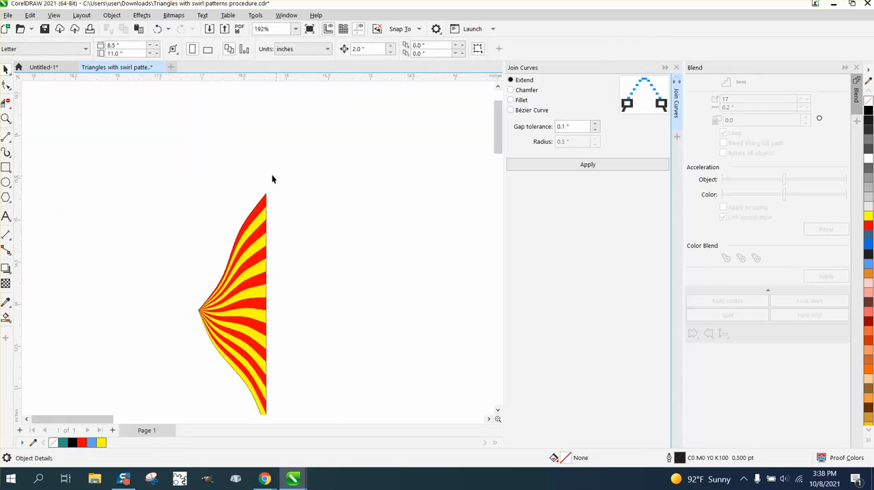
{"action": "scroll", "coordinate": [271, 174], "scroll_direction": "down", "scroll_amount": 1}
{"action": "left_click_drag", "start_coordinate": [315, 378], "coordinate": [316, 378]}
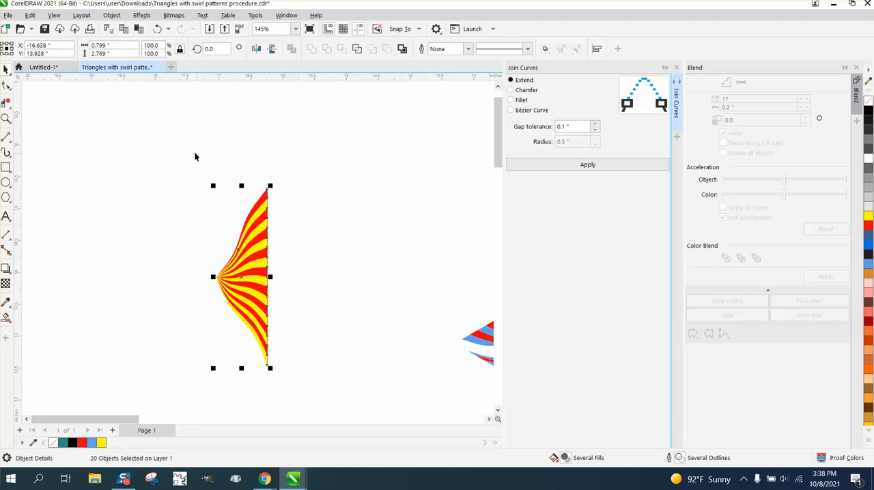
{"action": "left_click_drag", "start_coordinate": [177, 173], "coordinate": [390, 397]}
{"action": "key", "text": "ctrl+g"}
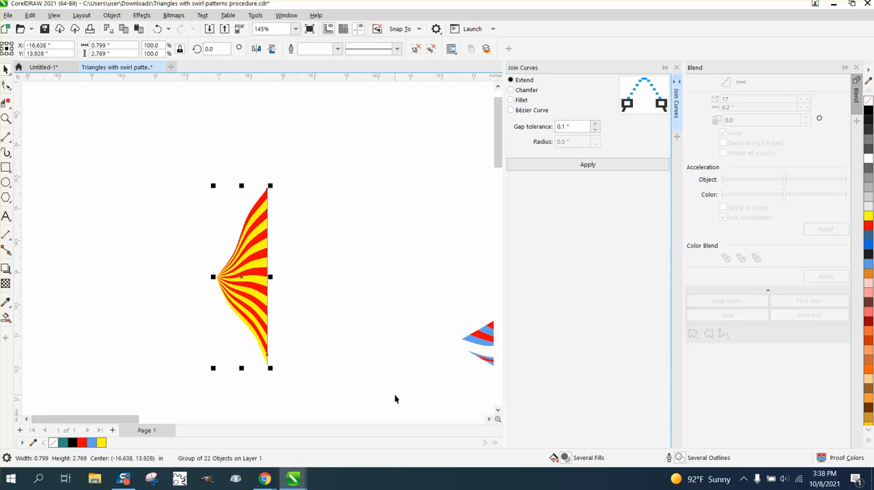
{"action": "left_click", "coordinate": [242, 276]}
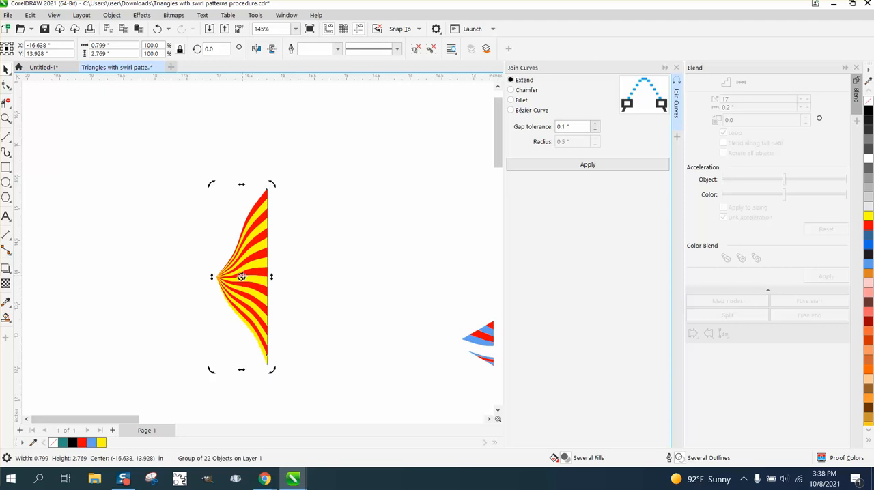
{"action": "left_click_drag", "start_coordinate": [241, 276], "coordinate": [127, 253]}
{"action": "key", "text": "Delete"}
{"action": "left_click", "coordinate": [252, 295]}
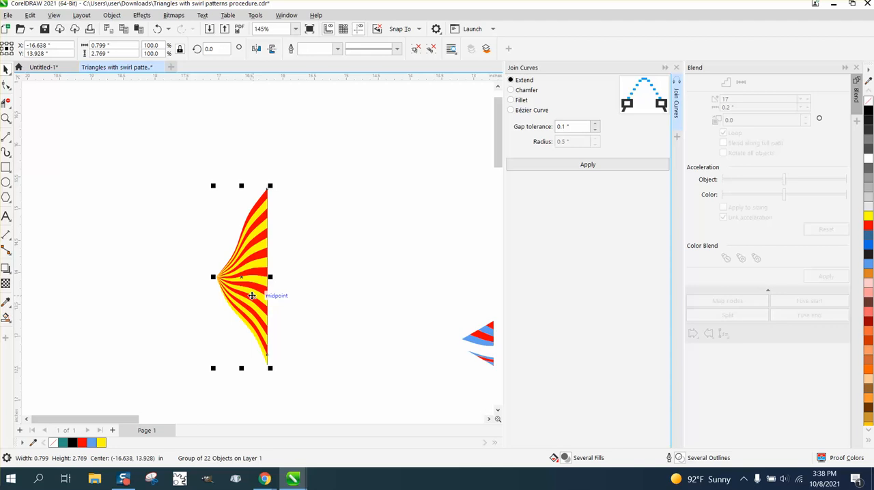
{"action": "key", "text": "ctrl+f"}
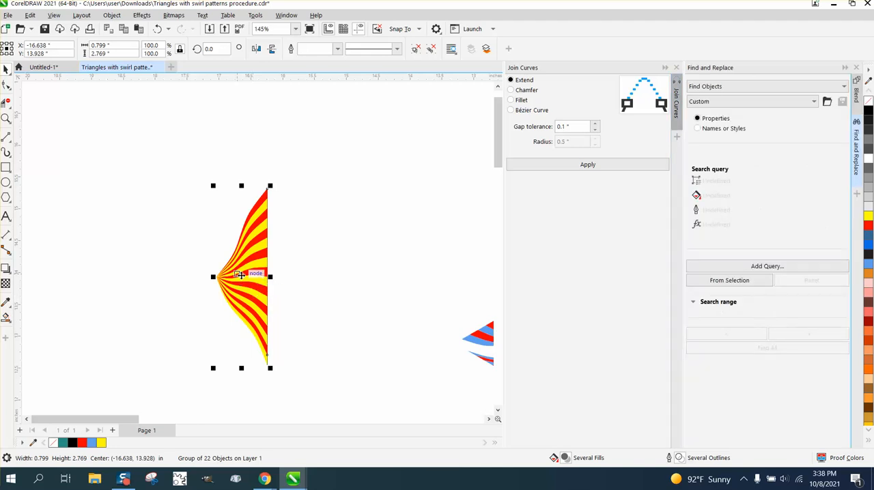
- Place the striped group's rotation centre on its pointed tip and create two copies rotated in 120° increments to complete a triangle
{"action": "left_click", "coordinate": [241, 275]}
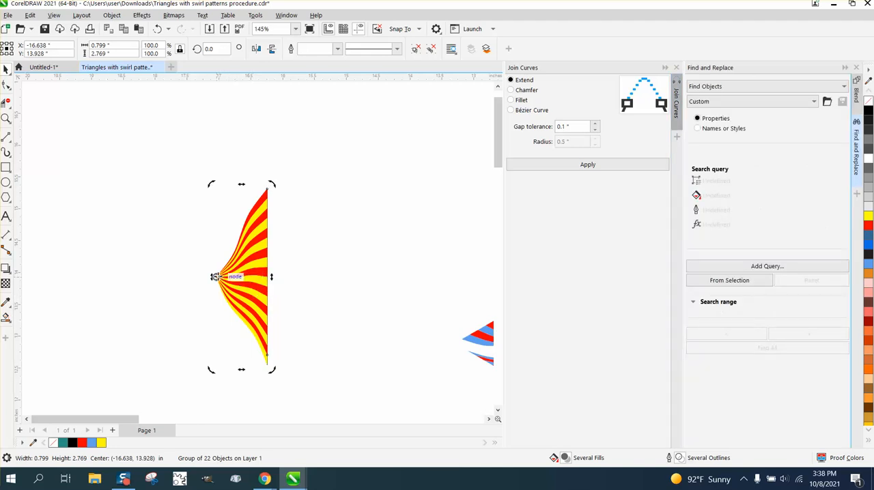
{"action": "left_click_drag", "start_coordinate": [215, 277], "coordinate": [215, 276]}
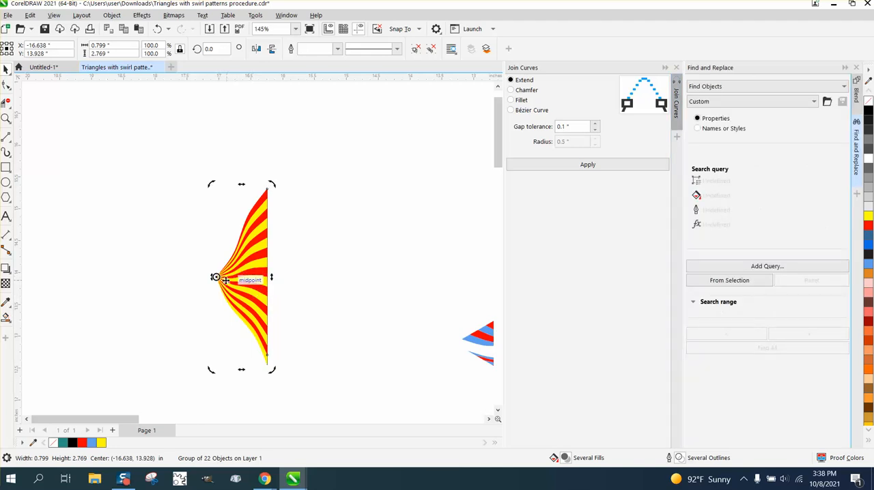
{"action": "left_click", "coordinate": [220, 49]}
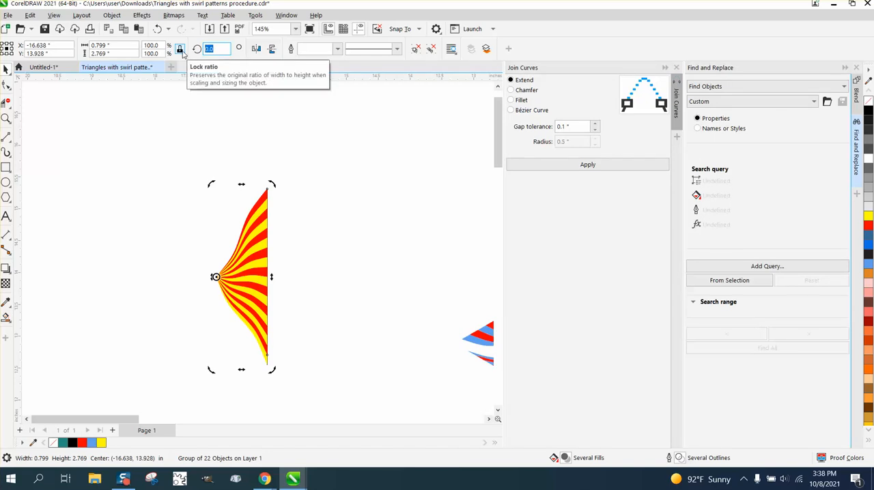
{"action": "type", "text": "120"}
{"action": "key", "text": "Return"}
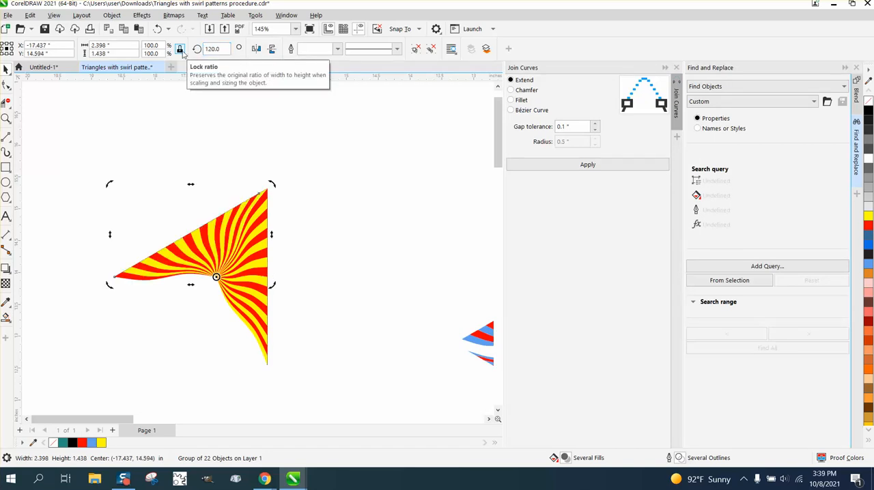
{"action": "key", "text": "ctrl+d"}
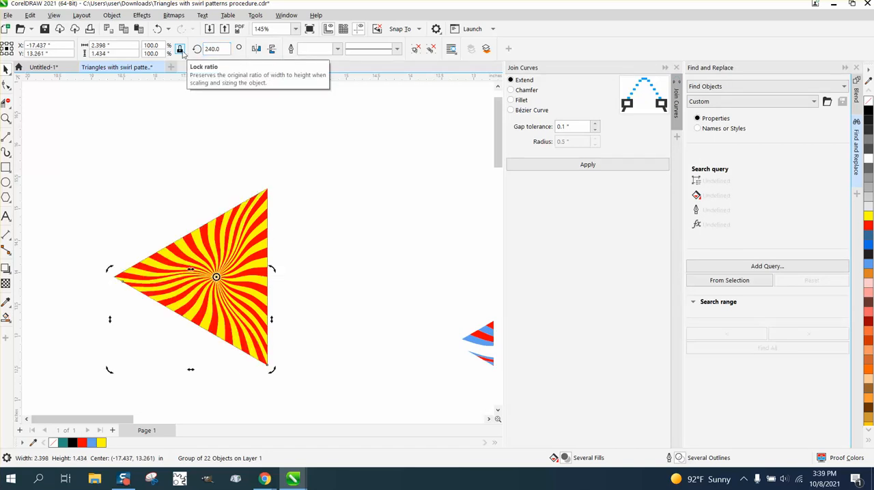
- Select the three striped segments of the triangle and group them
{"action": "left_click", "coordinate": [156, 148]}
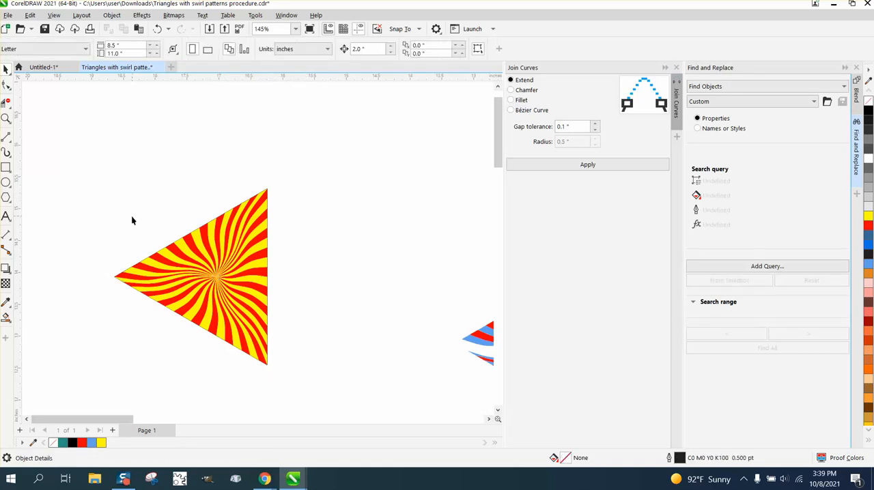
{"action": "left_click_drag", "start_coordinate": [344, 382], "coordinate": [344, 382]}
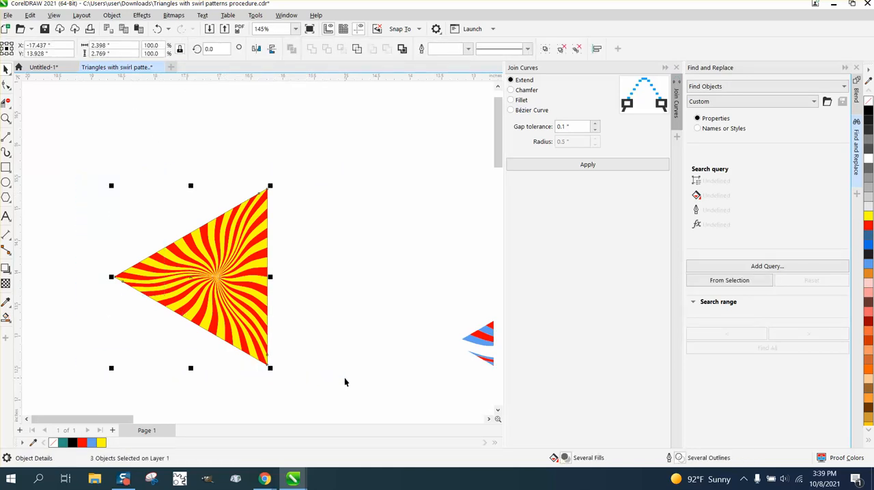
{"action": "key", "text": "ctrl+g"}
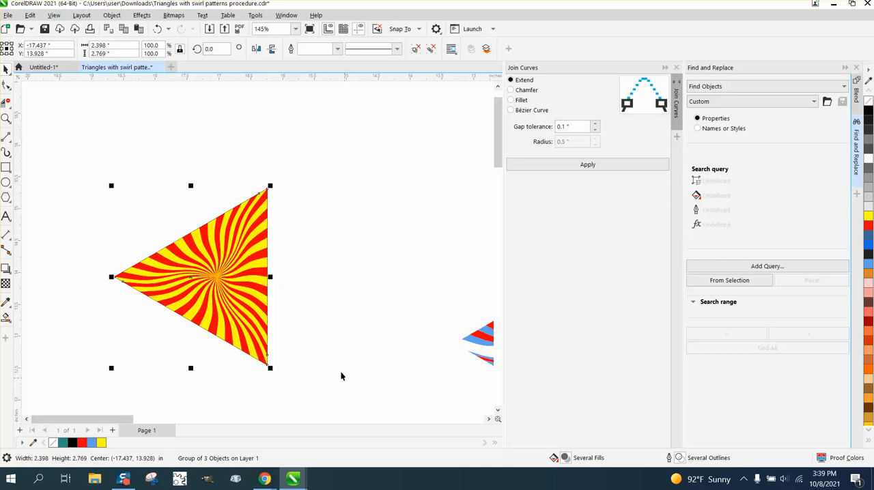
- Place the triangle's rotation centre on its upper corner and create five copies in 60° increments to complete a hexagon
{"action": "left_click", "coordinate": [198, 277]}
{"action": "left_click_drag", "start_coordinate": [192, 276], "coordinate": [267, 188]}
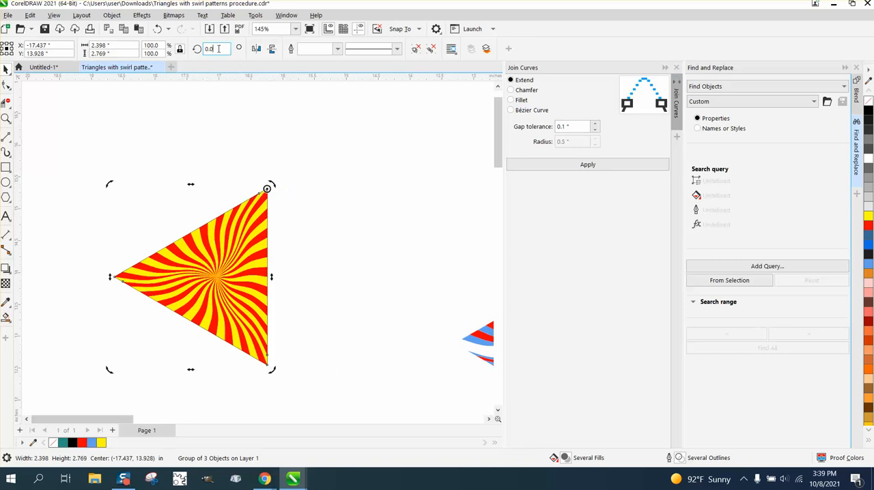
{"action": "left_click_drag", "start_coordinate": [220, 50], "coordinate": [184, 52]}
{"action": "type", "text": "60"}
{"action": "key", "text": "ctrl+Return"}
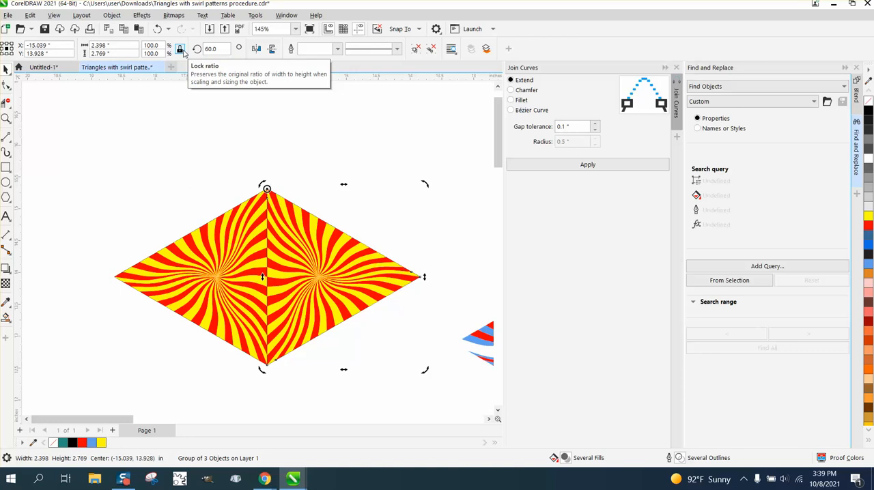
{"action": "key", "text": "ctrl+Return"}
{"action": "key", "text": "ctrl+Return"}
{"action": "key", "text": "ctrl+Return"}
{"action": "key", "text": "ctrl+Return"}
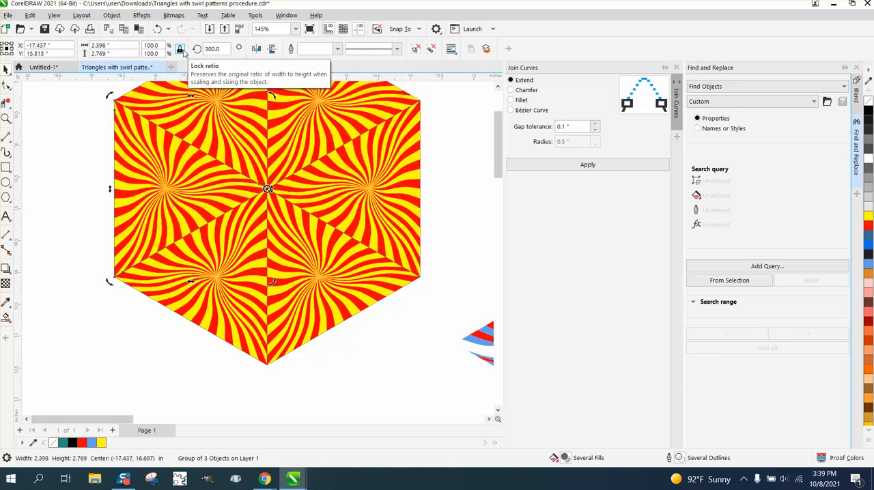
- Move the vertical red-and-blue segment against the left edge of the red-and-yellow hexagon
{"action": "scroll", "coordinate": [191, 77], "scroll_direction": "down", "scroll_amount": 3}
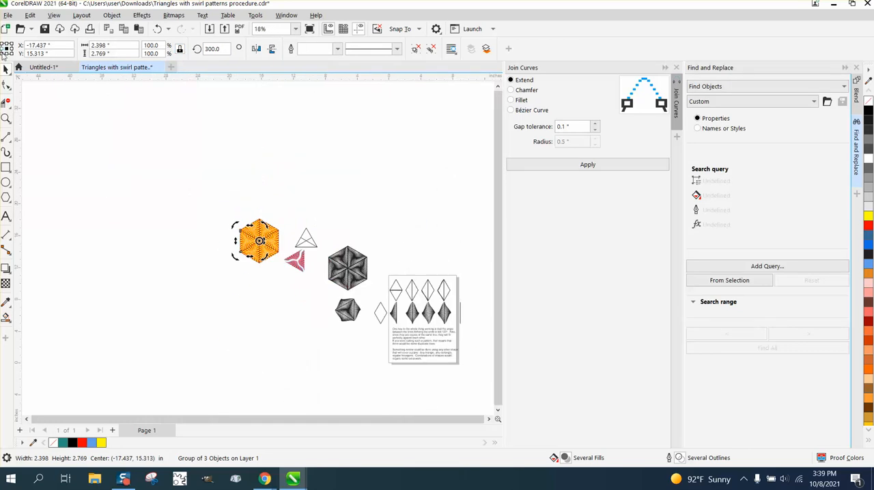
{"action": "left_click", "coordinate": [6, 118]}
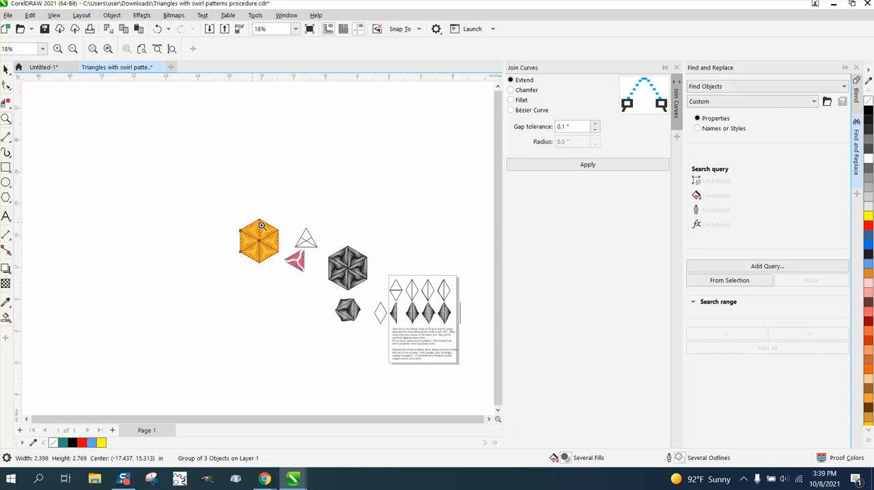
{"action": "left_click_drag", "start_coordinate": [211, 191], "coordinate": [337, 296]}
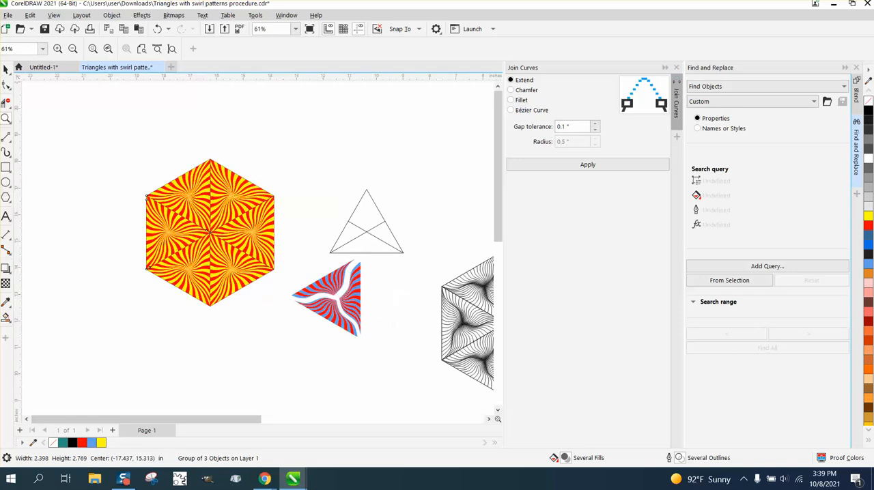
{"action": "left_click", "coordinate": [6, 69]}
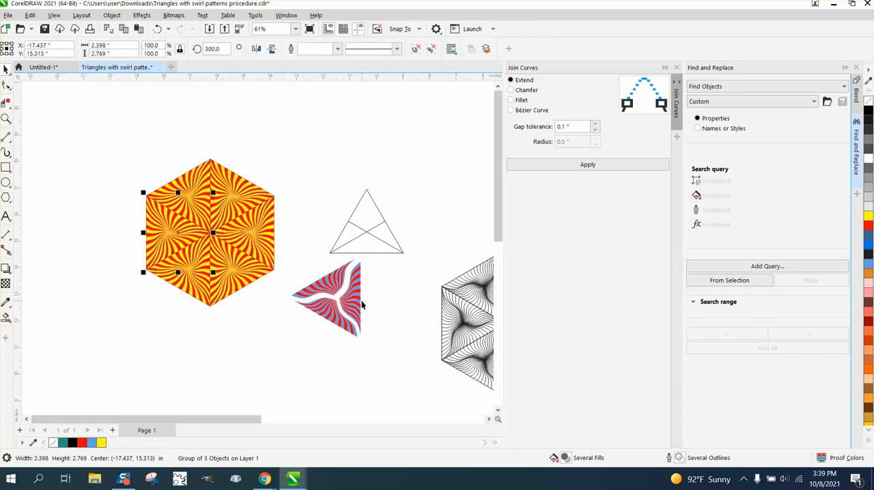
{"action": "left_click_drag", "start_coordinate": [363, 305], "coordinate": [145, 234]}
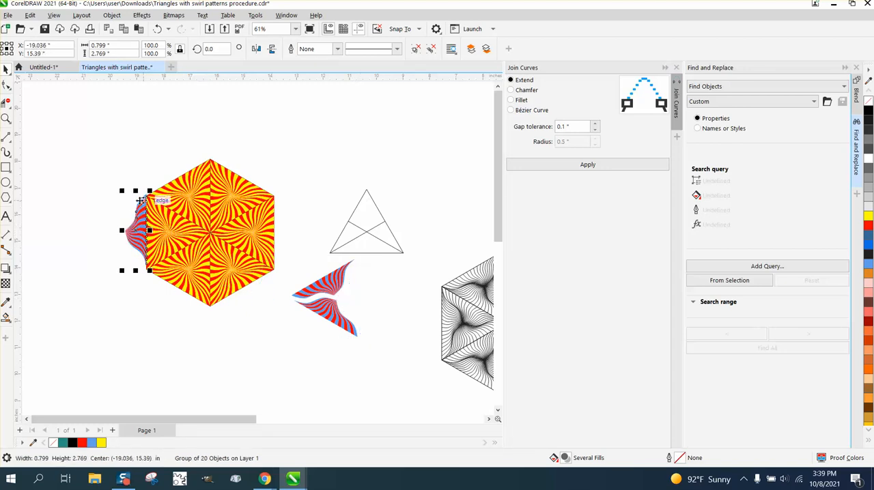
- Move the red-and-blue segment onto the black line-pattern hexagon and delete the two remaining red-and-blue segments
{"action": "left_click_drag", "start_coordinate": [127, 226], "coordinate": [444, 304]}
{"action": "left_click_drag", "start_coordinate": [289, 257], "coordinate": [401, 359]}
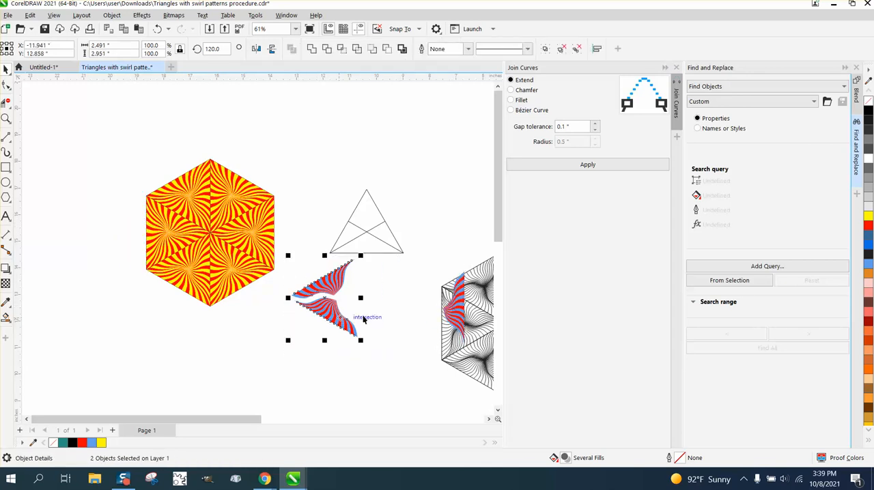
{"action": "key", "text": "Delete"}
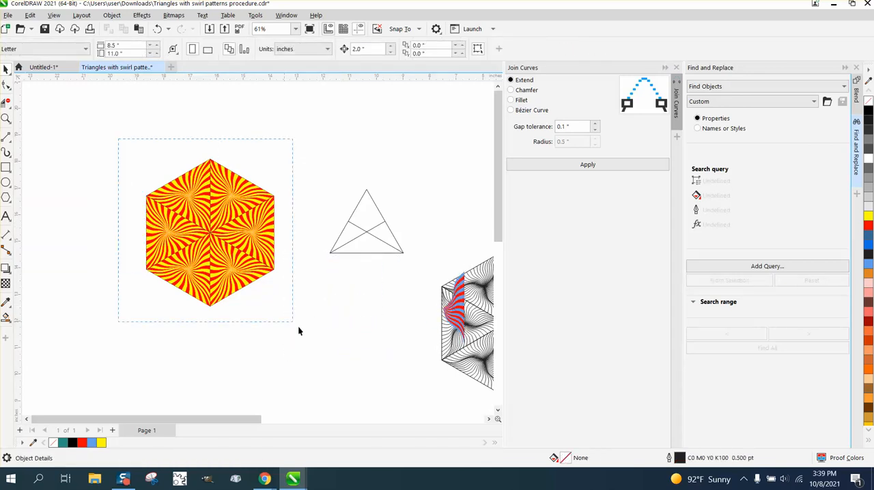
- Group the six triangles of the red-and-yellow hexagon and place a horizontally mirrored copy directly against its left edge
{"action": "left_click_drag", "start_coordinate": [297, 331], "coordinate": [299, 332]}
{"action": "key", "text": "ctrl+g"}
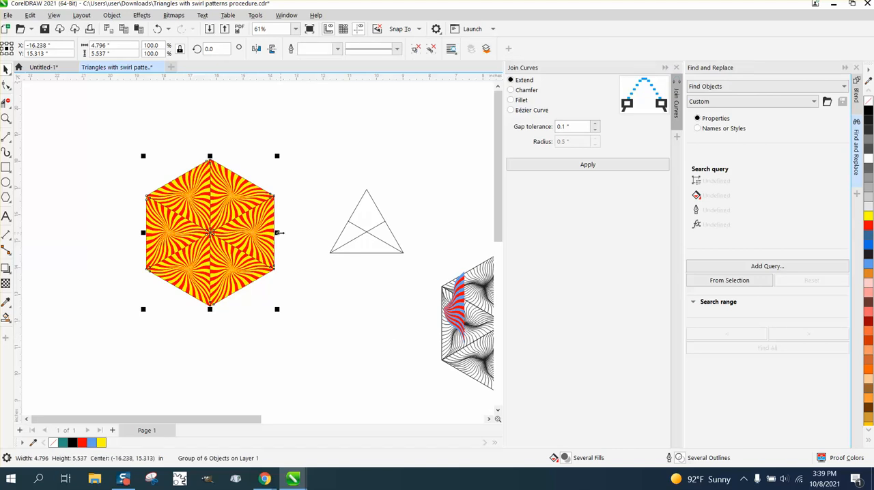
{"action": "left_click_drag", "start_coordinate": [278, 232], "coordinate": [112, 224]}
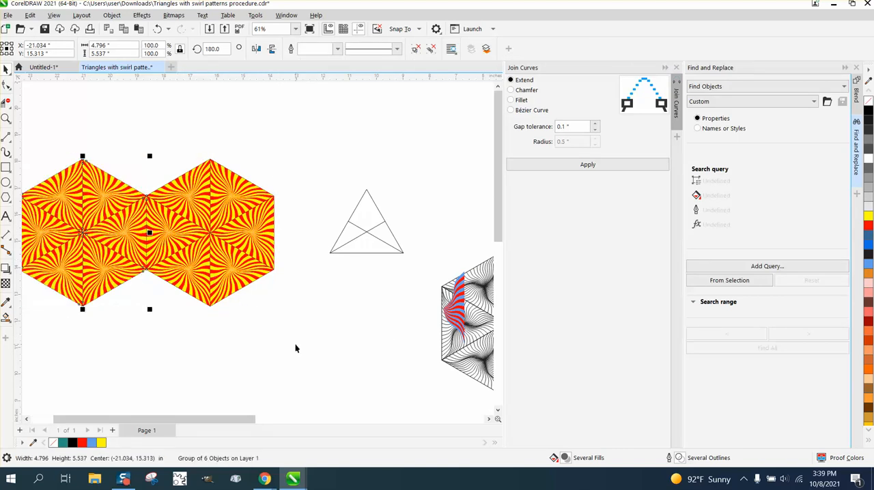
{"action": "scroll", "coordinate": [295, 348], "scroll_direction": "down", "scroll_amount": 1}
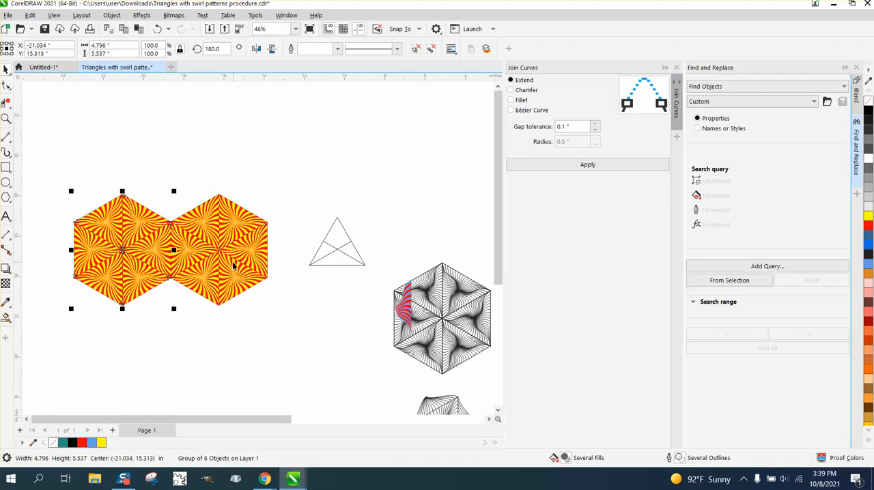
- Select both red-and-yellow hexagons and place a horizontally mirrored copy against their left edge to form a row of four
{"action": "scroll", "coordinate": [223, 255], "scroll_direction": "down", "scroll_amount": 1}
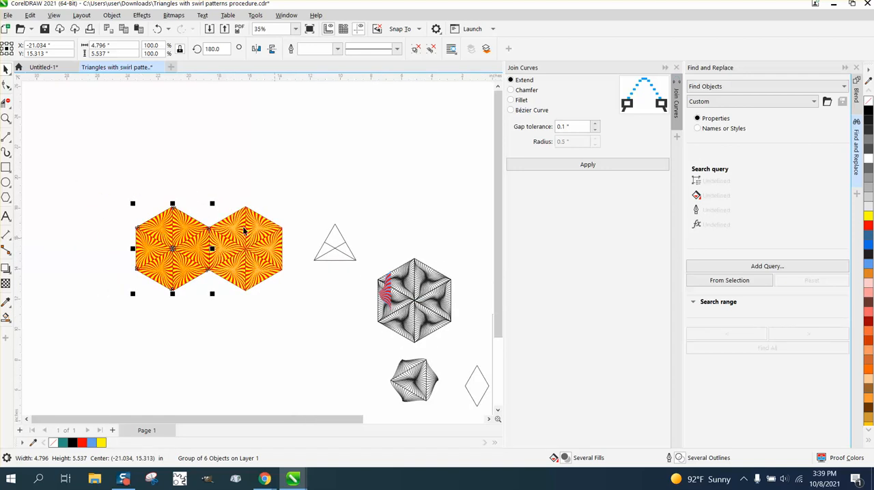
{"action": "left_click_drag", "start_coordinate": [108, 187], "coordinate": [333, 334]}
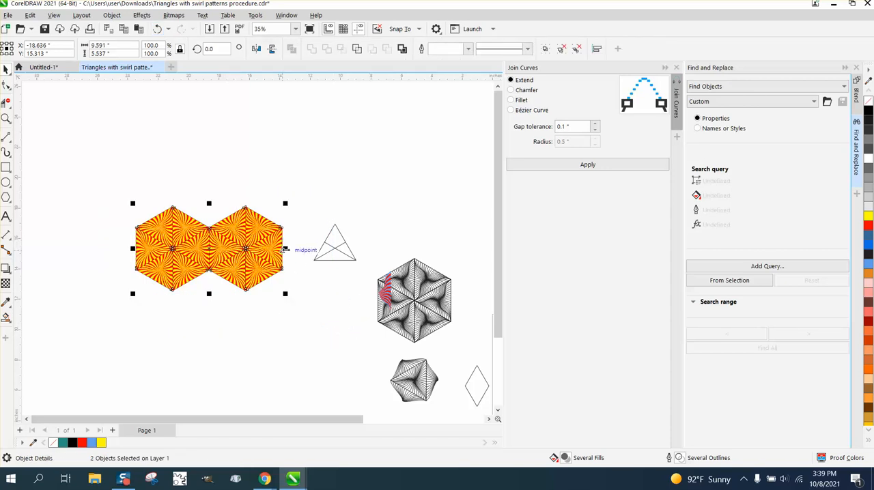
{"action": "left_click_drag", "start_coordinate": [285, 250], "coordinate": [105, 242]}
{"action": "scroll", "coordinate": [305, 355], "scroll_direction": "down", "scroll_amount": 2}
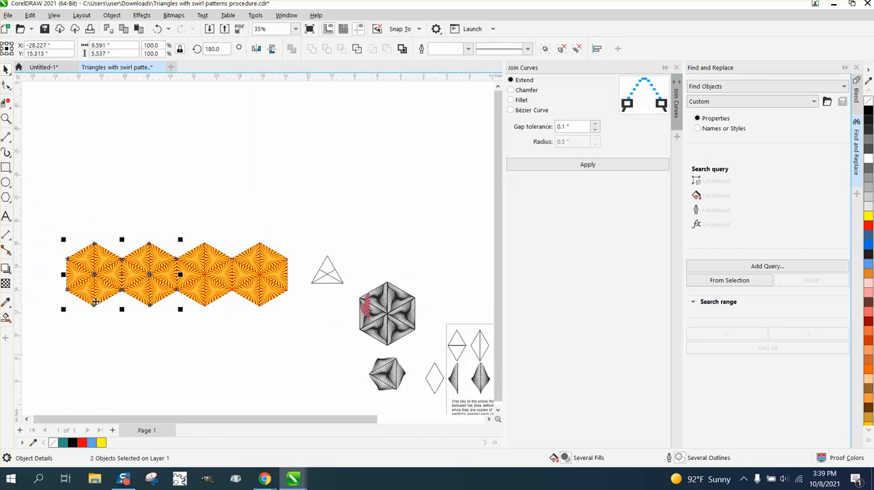
- Place a copy of the four-hexagon row clear above the original and delete the stray line copied with it
{"action": "left_click_drag", "start_coordinate": [43, 234], "coordinate": [337, 370]}
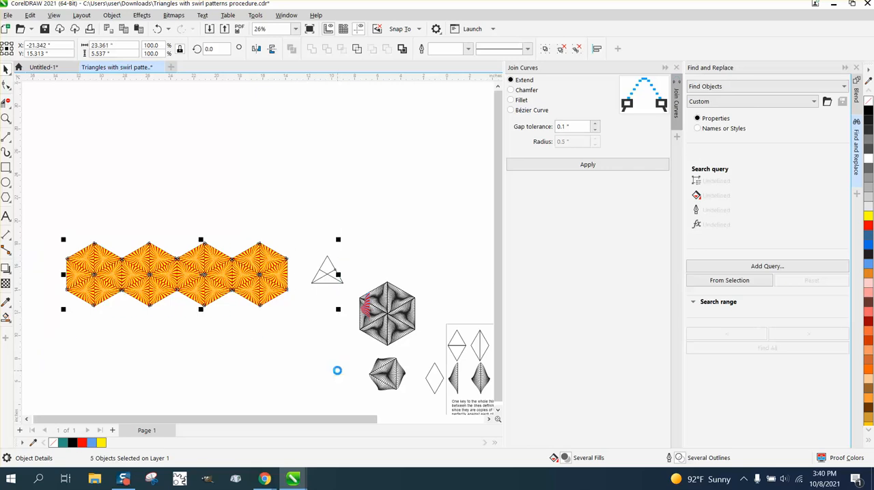
{"action": "left_click_drag", "start_coordinate": [200, 309], "coordinate": [175, 257]}
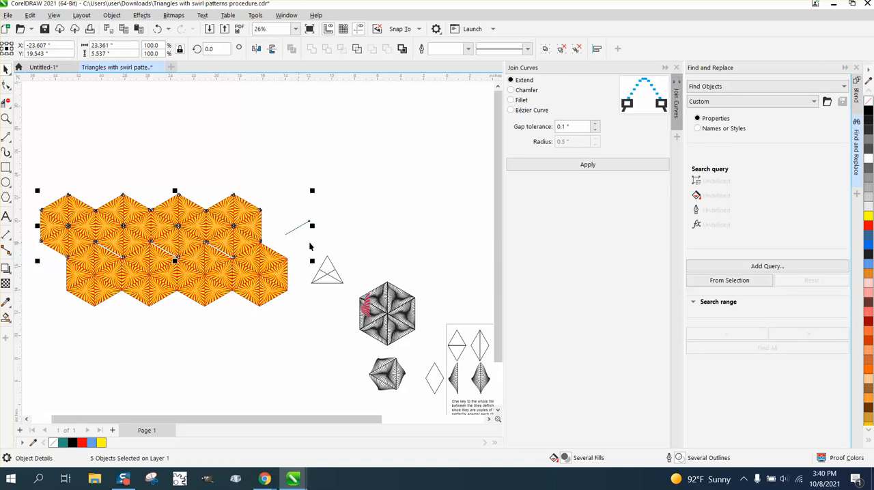
{"action": "left_click_drag", "start_coordinate": [309, 227], "coordinate": [369, 173]}
{"action": "left_click", "coordinate": [364, 170]}
{"action": "key", "text": "Delete"}
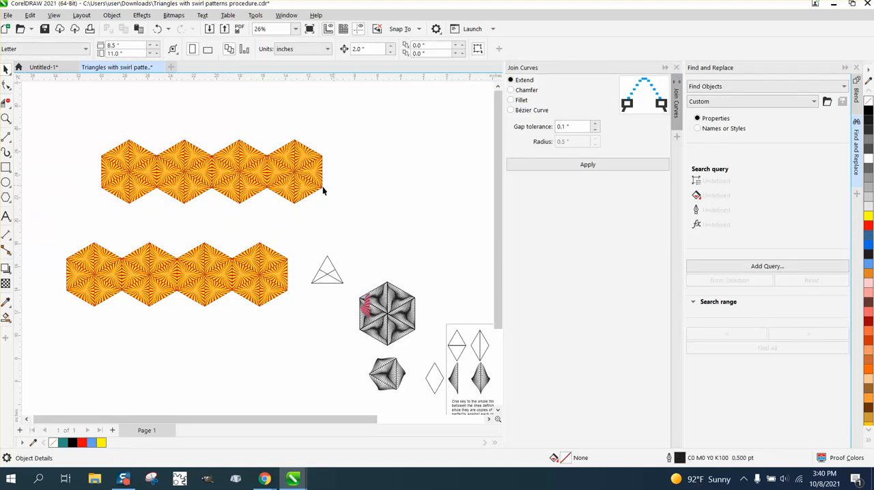
- Draw a light-blue-filled rectangle about 25.8 by 10.5 inches around the upper hexagon row and place it behind the hexagons
{"action": "left_click", "coordinate": [6, 118]}
{"action": "left_click_drag", "start_coordinate": [95, 126], "coordinate": [432, 253]}
{"action": "scroll", "coordinate": [375, 250], "scroll_direction": "down", "scroll_amount": 1}
{"action": "left_click_drag", "start_coordinate": [303, 225], "coordinate": [365, 257]}
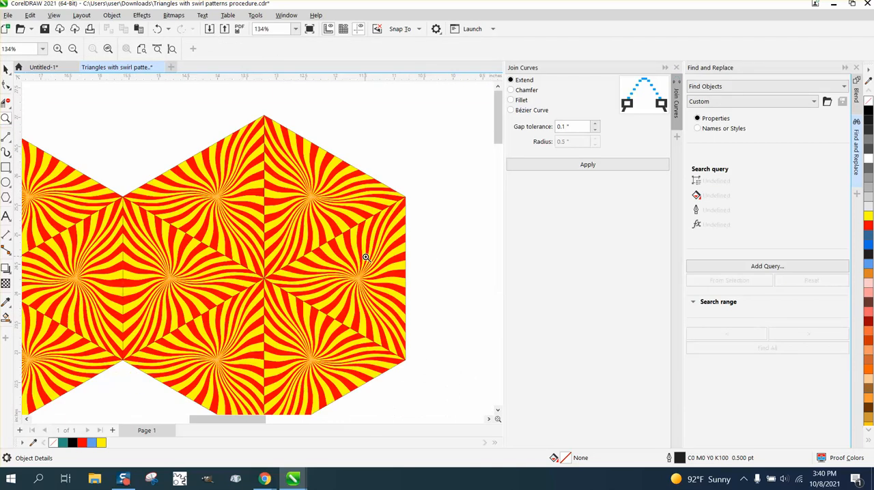
{"action": "scroll", "coordinate": [367, 258], "scroll_direction": "down", "scroll_amount": 6}
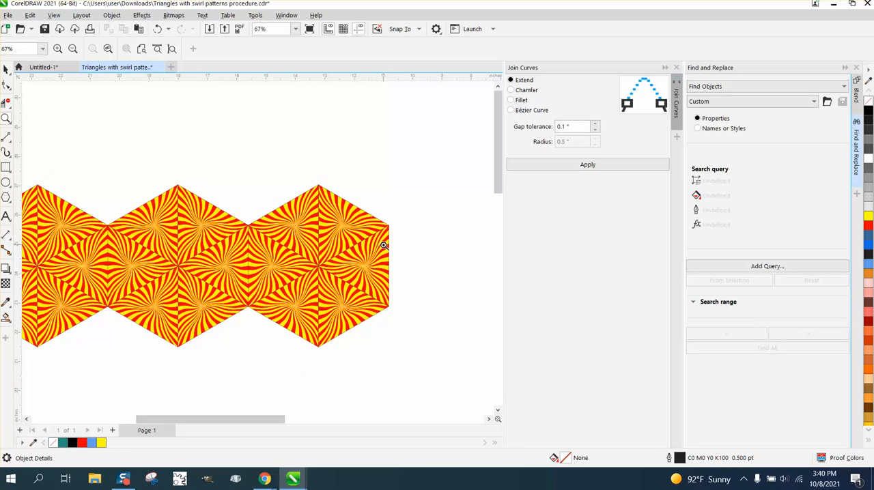
{"action": "scroll", "coordinate": [385, 244], "scroll_direction": "down", "scroll_amount": 4}
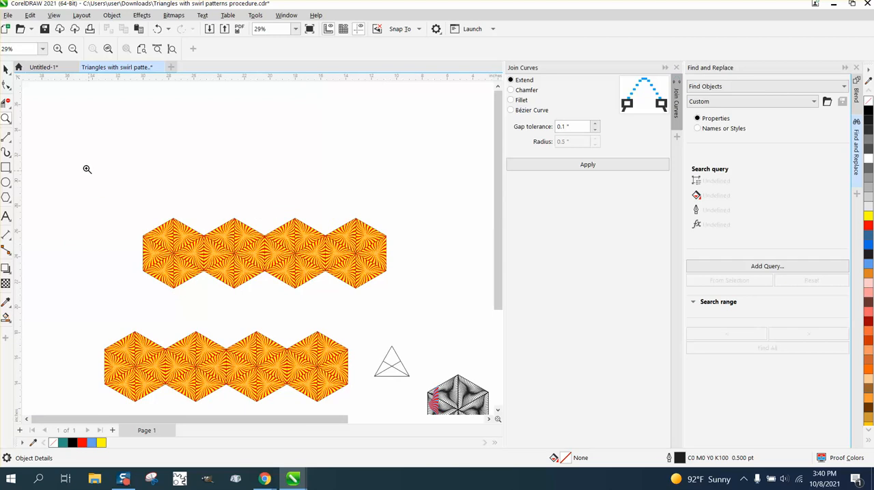
{"action": "left_click", "coordinate": [5, 167]}
{"action": "left_click_drag", "start_coordinate": [106, 189], "coordinate": [433, 321]}
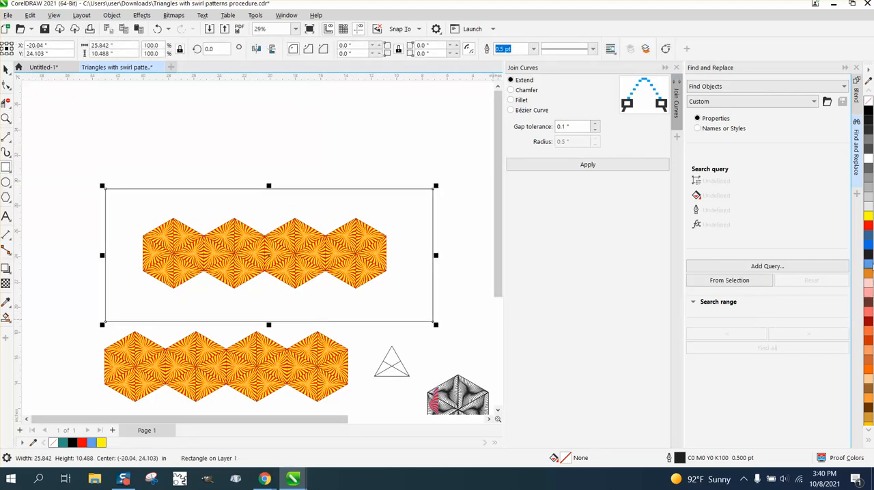
{"action": "left_click", "coordinate": [869, 267]}
{"action": "left_click", "coordinate": [111, 15]}
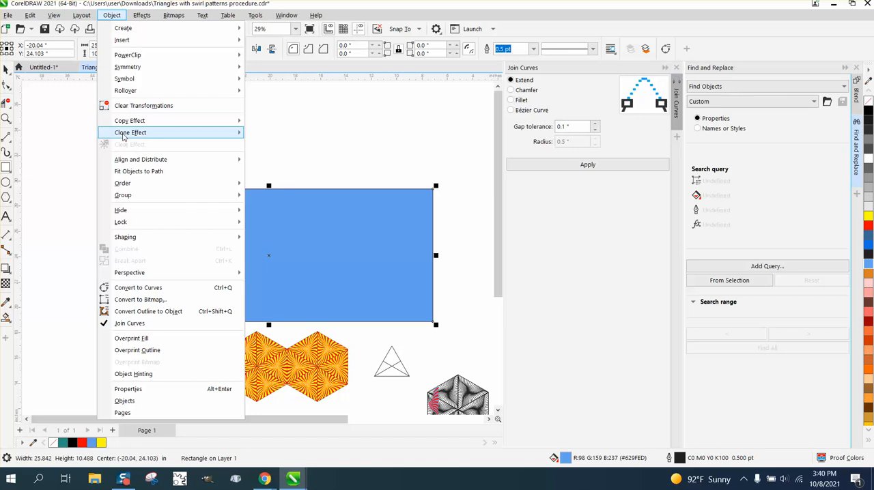
{"action": "mouse_move", "coordinate": [125, 184]}
{"action": "left_click", "coordinate": [265, 198]}
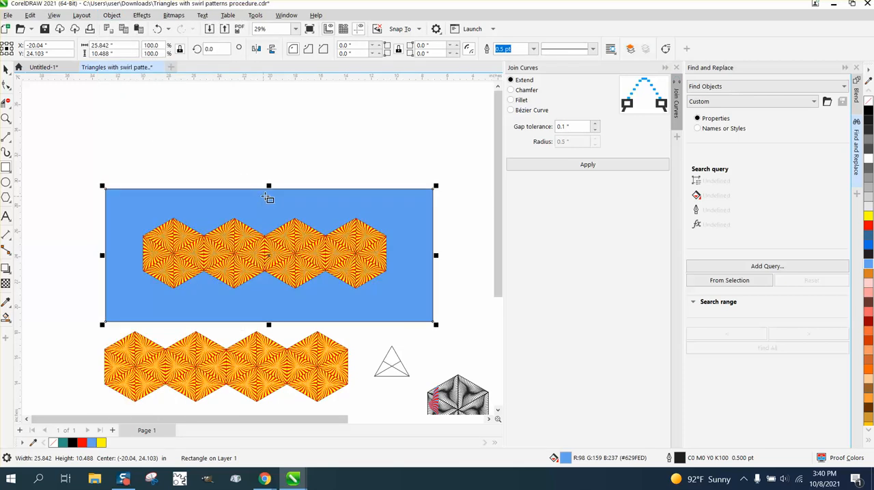
- Examine the upper hexagon row up close against its blue background
{"action": "left_click", "coordinate": [6, 118]}
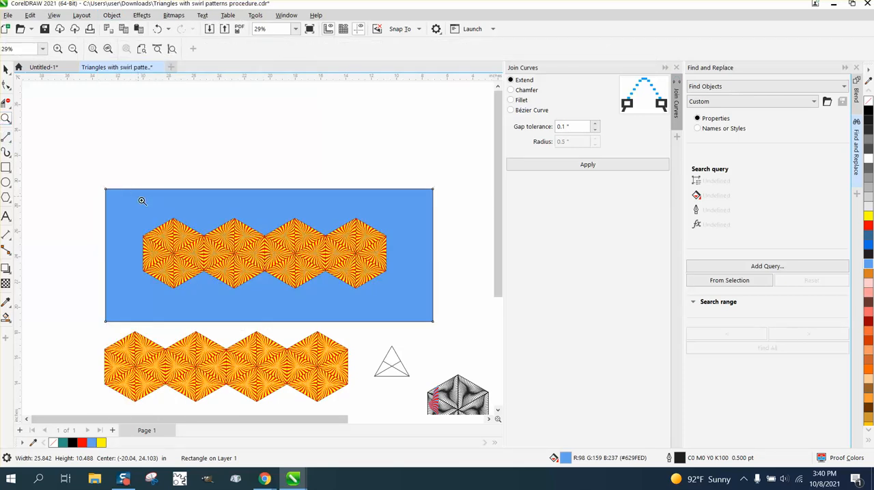
{"action": "left_click_drag", "start_coordinate": [144, 202], "coordinate": [340, 280]}
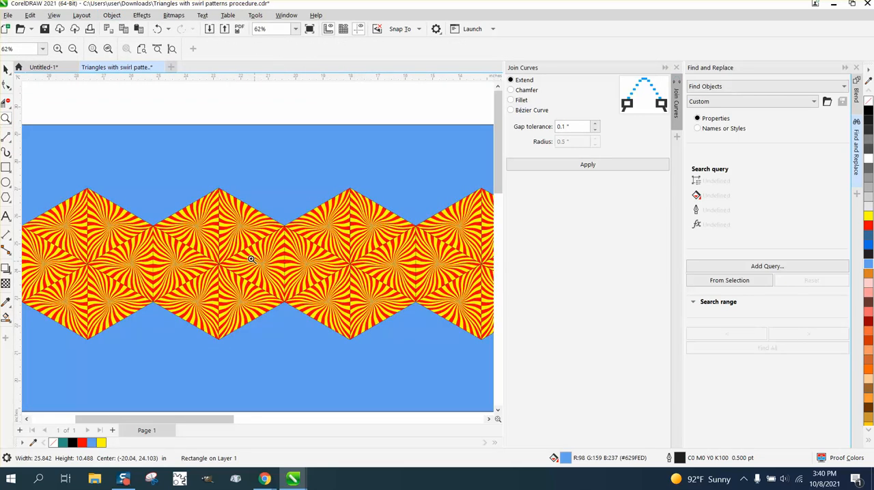
{"action": "scroll", "coordinate": [215, 236], "scroll_direction": "down", "scroll_amount": 4}
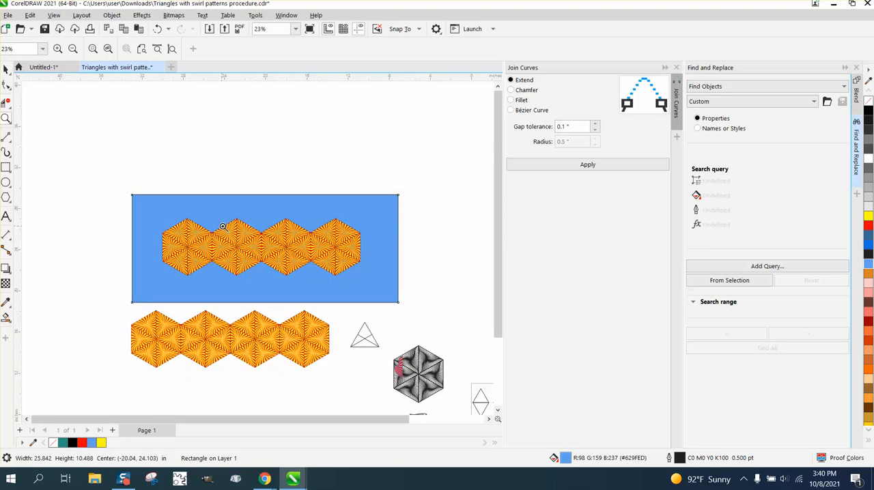
{"action": "left_click", "coordinate": [6, 68]}
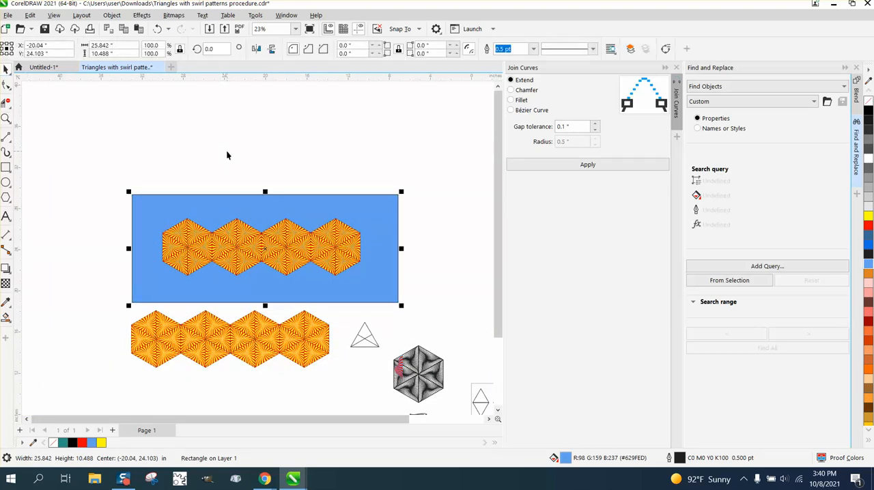